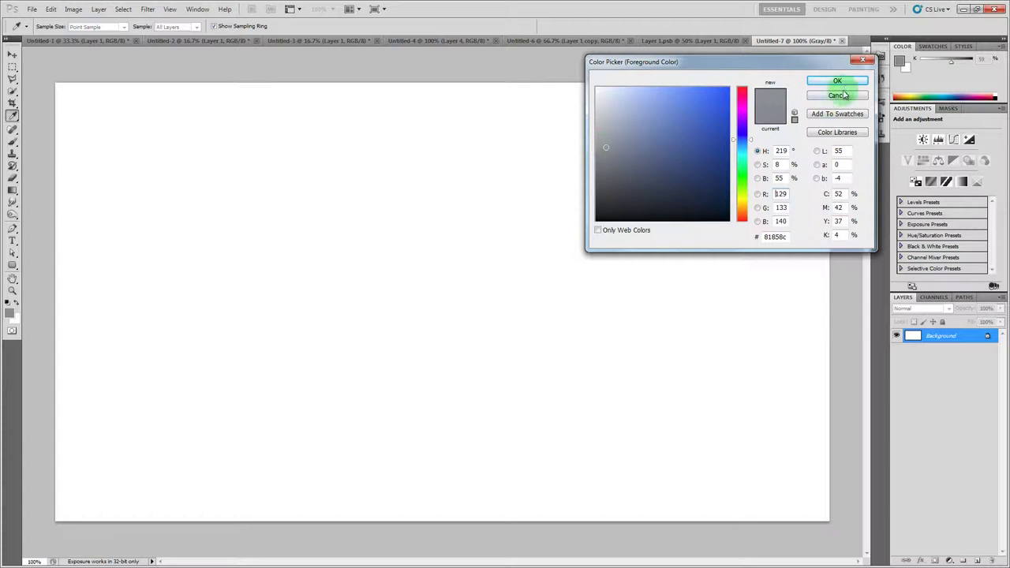
key(m)
key(alt+BackSpace)
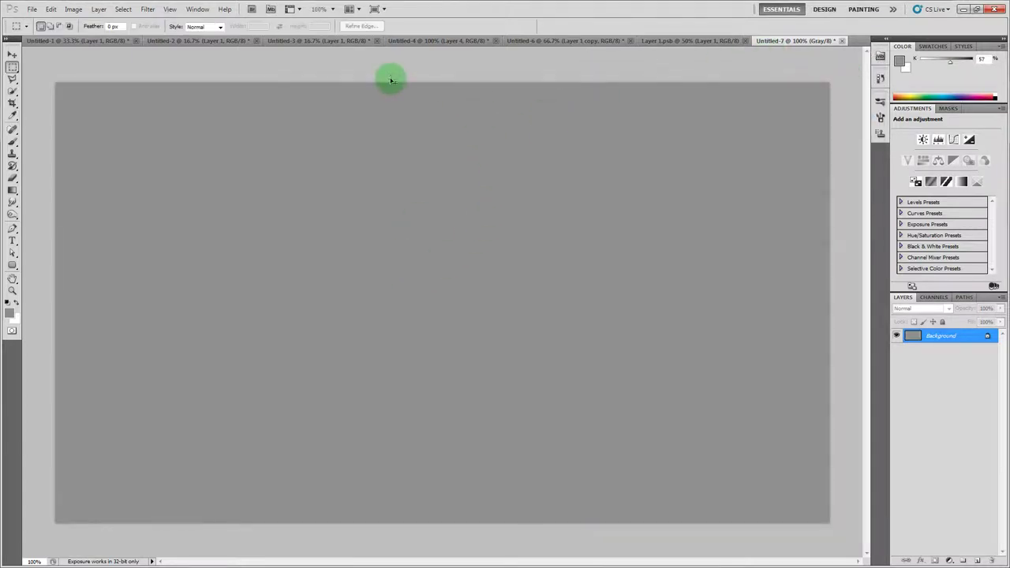
key(ctrl+BackSpace)
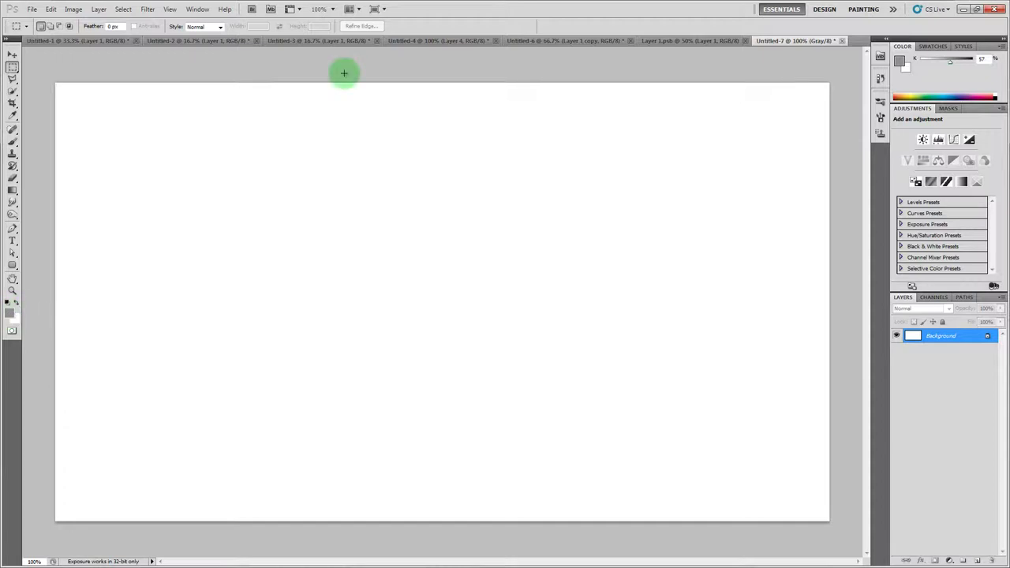
key(ctrl+alt+z)
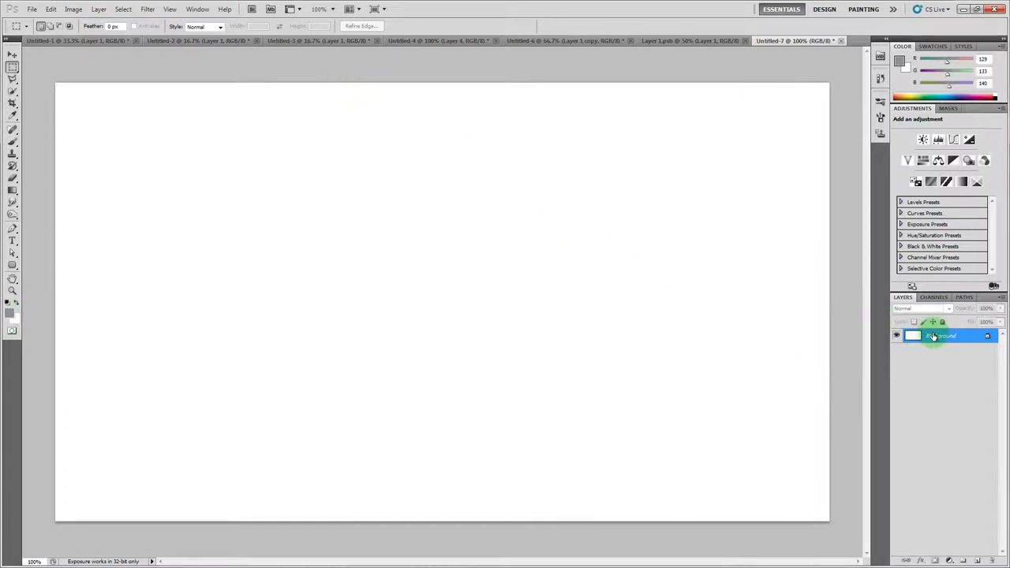
Invert the white background to black and apply Add Noise at about 110% with Uniform distribution and Monochromatic off
key(ctrl+i)
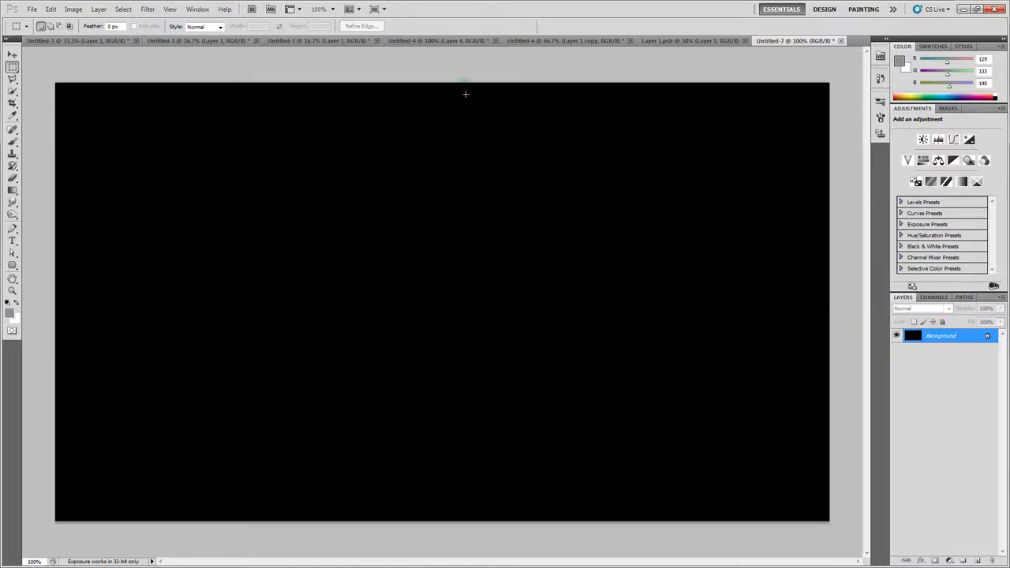
click(150, 9)
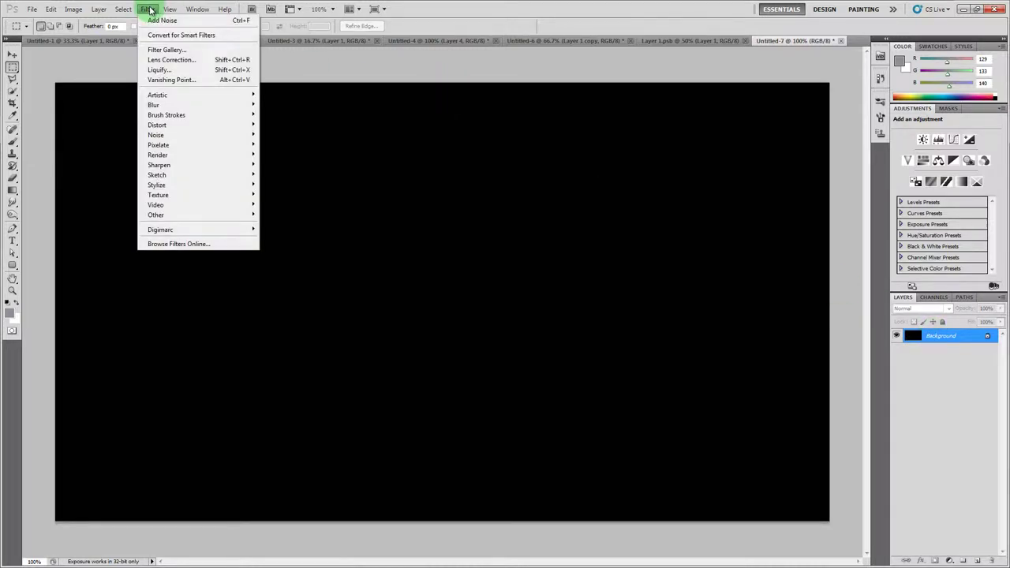
mouse_move(190, 134)
click(284, 136)
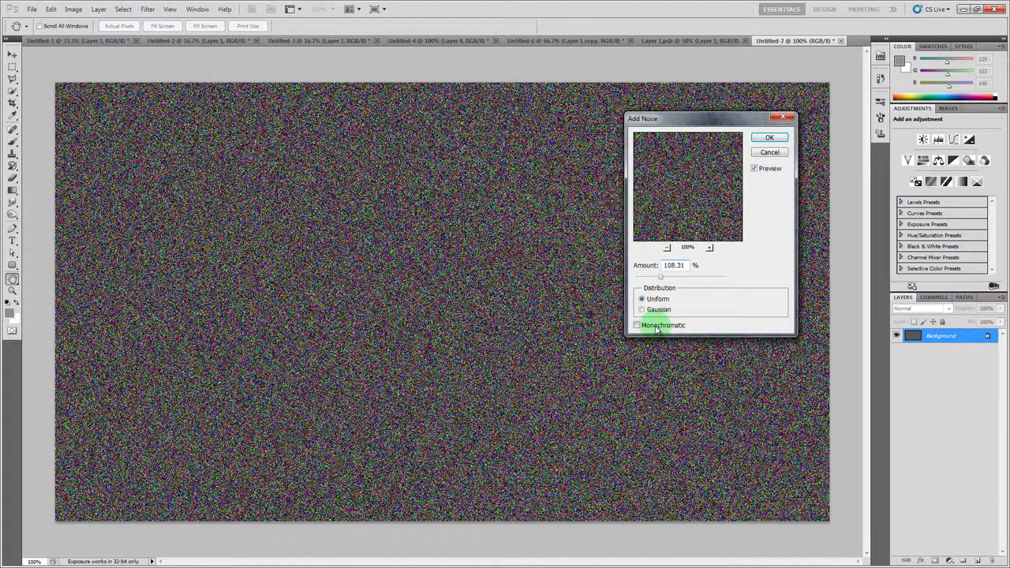
click(661, 278)
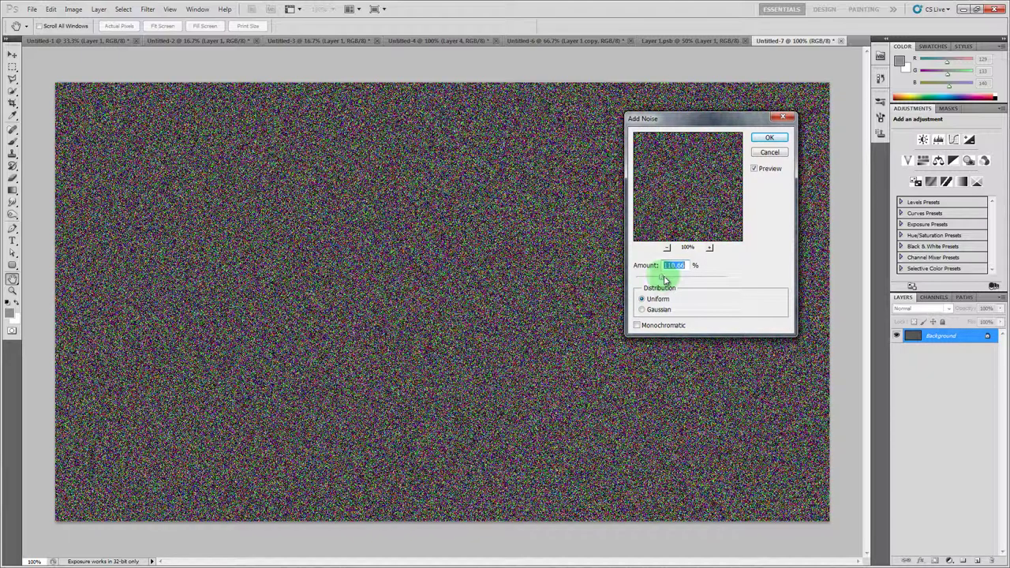
click(763, 138)
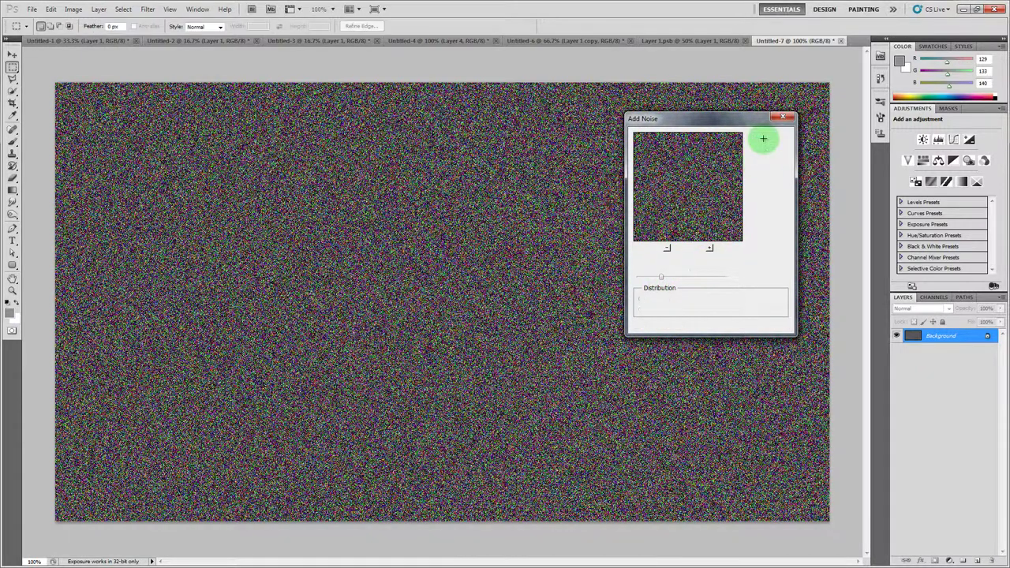
Add a Black & White adjustment layer above the noisy background
click(102, 10)
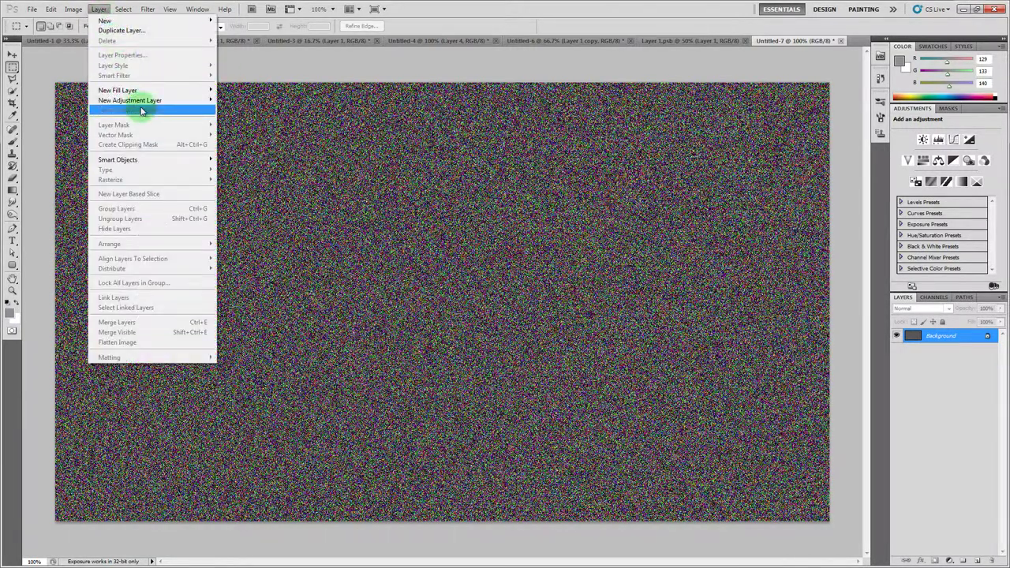
mouse_move(142, 101)
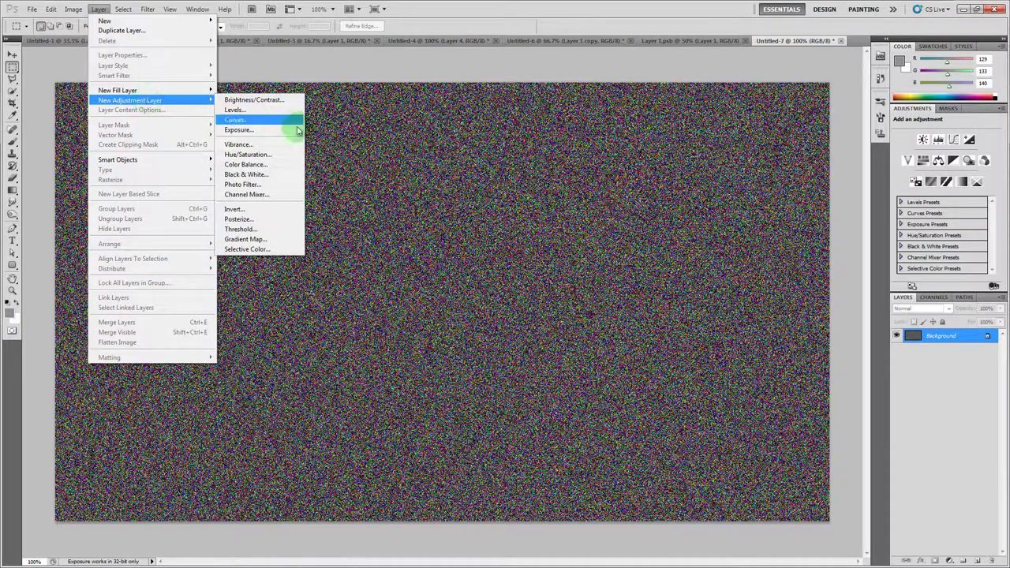
click(267, 175)
click(589, 178)
click(962, 164)
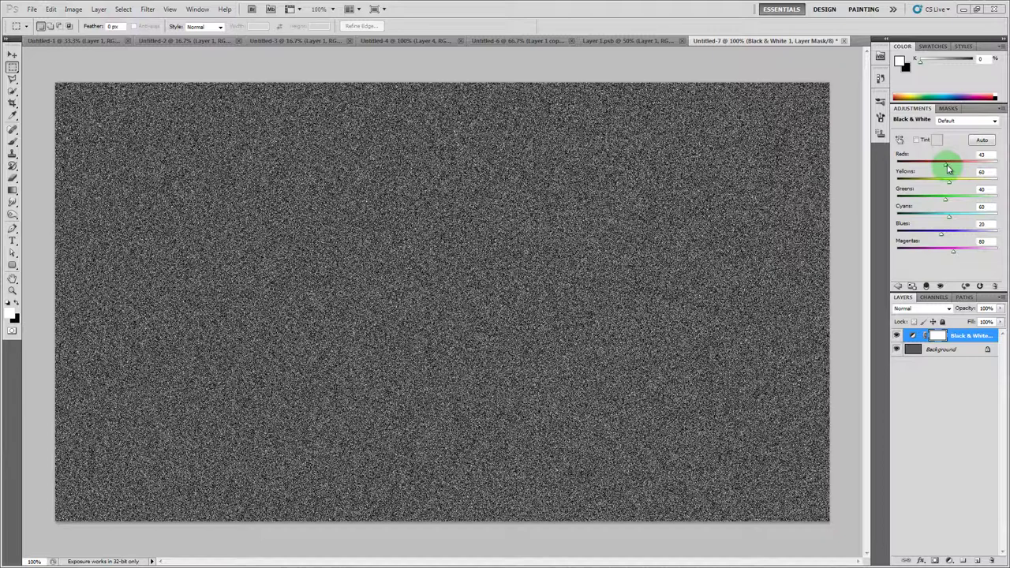
Set the Black & White adjustment's Reds, Yellows, Greens, Cyans and Blues to -200 and Magentas to -27
drag(946, 164, 883, 157)
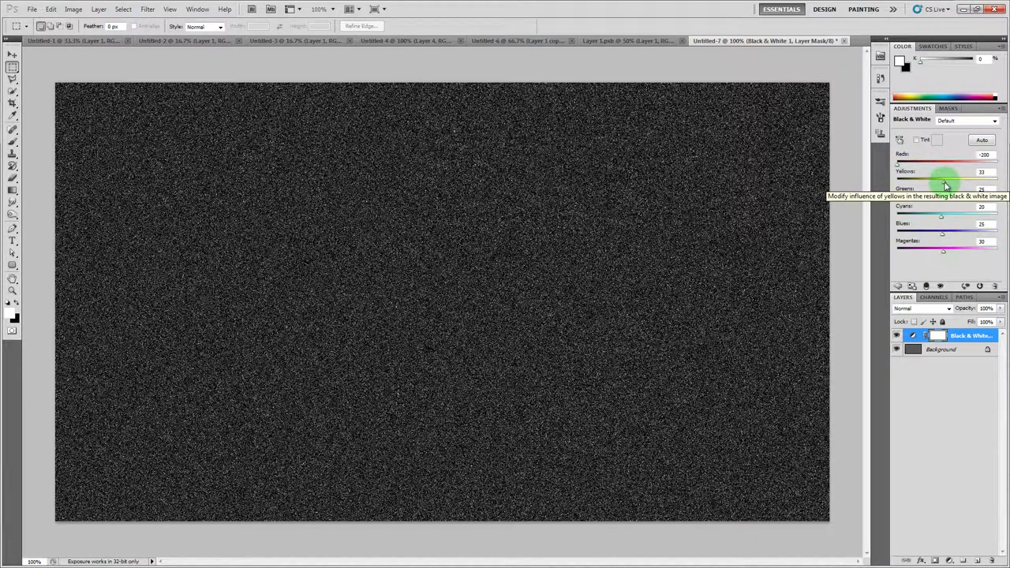
drag(946, 186, 888, 182)
drag(942, 198, 882, 196)
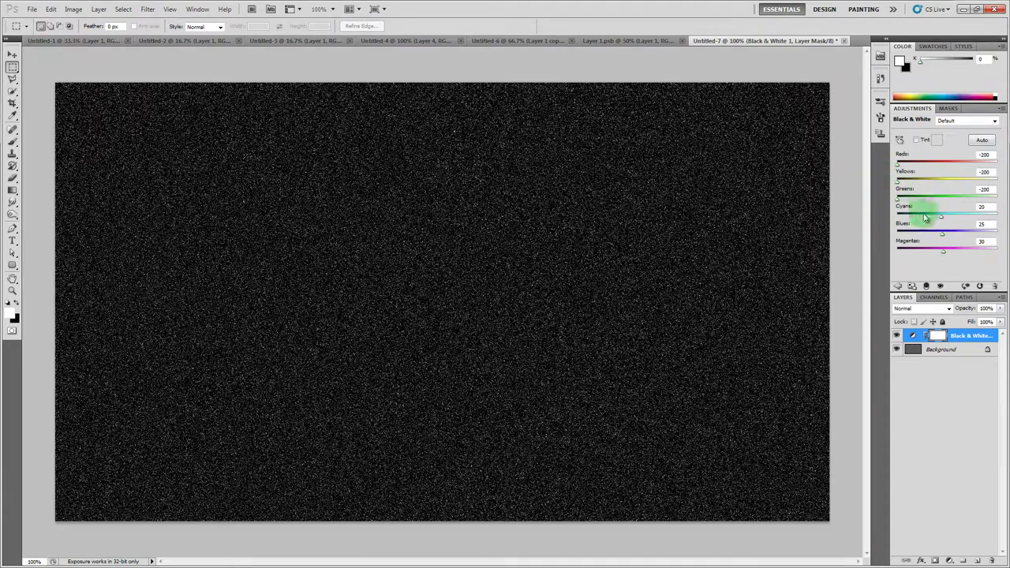
drag(932, 216, 881, 213)
drag(944, 238, 865, 226)
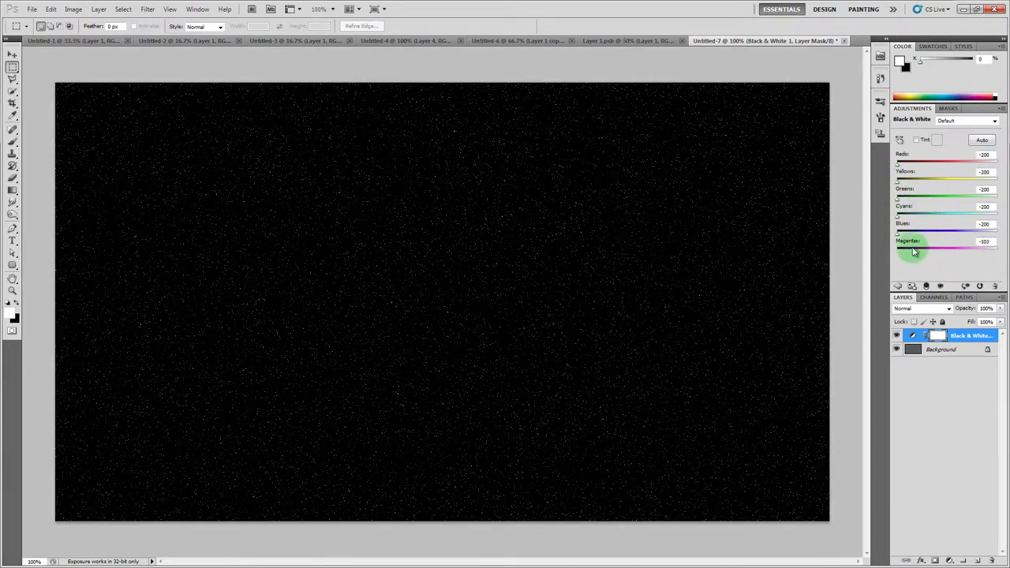
drag(913, 251, 929, 252)
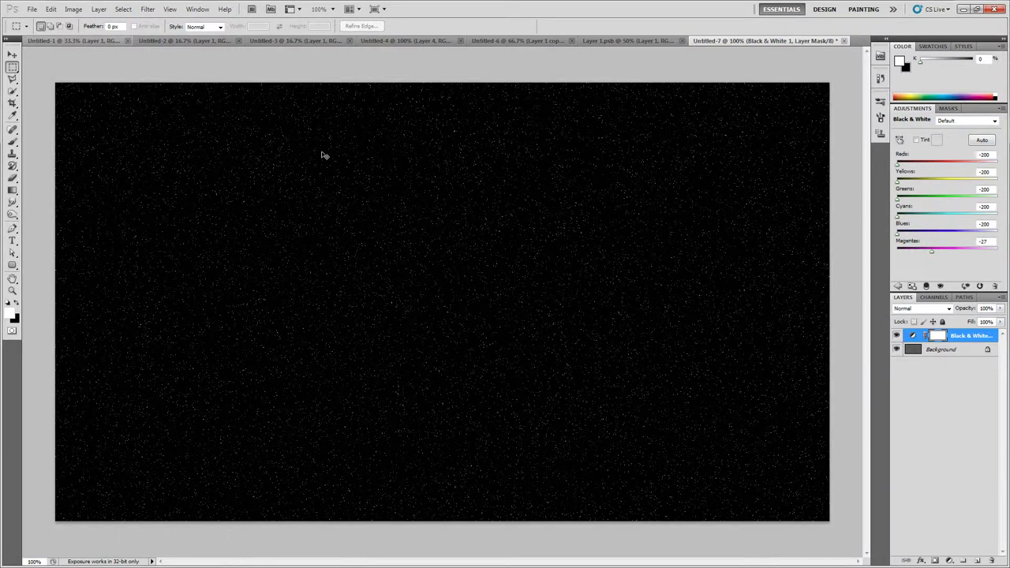
Copy the whole canvas merged and paste it three times as new layers above the adjustment layer
key(ctrl+a)
click(50, 9)
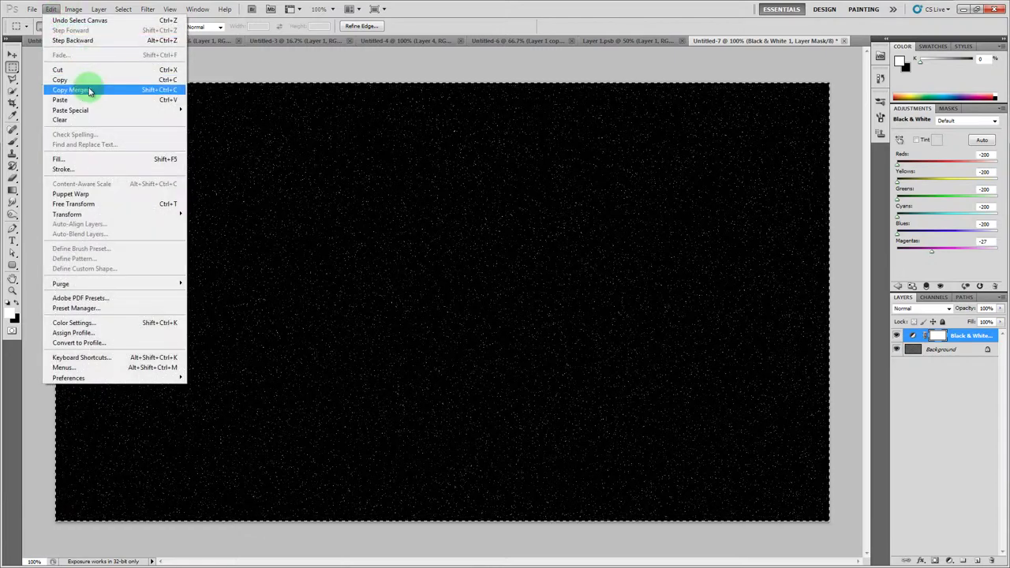
click(90, 91)
key(ctrl+v)
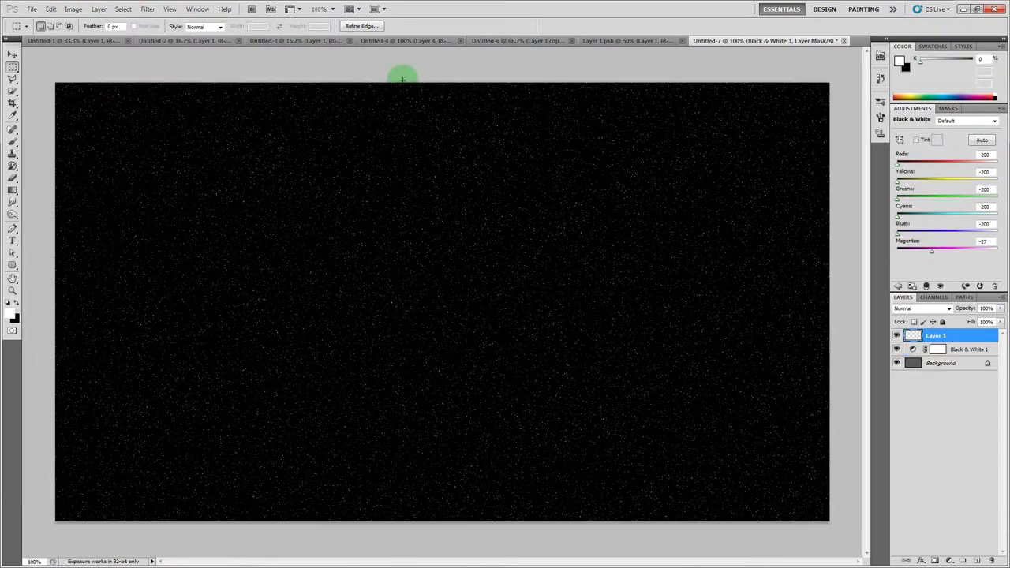
click(896, 335)
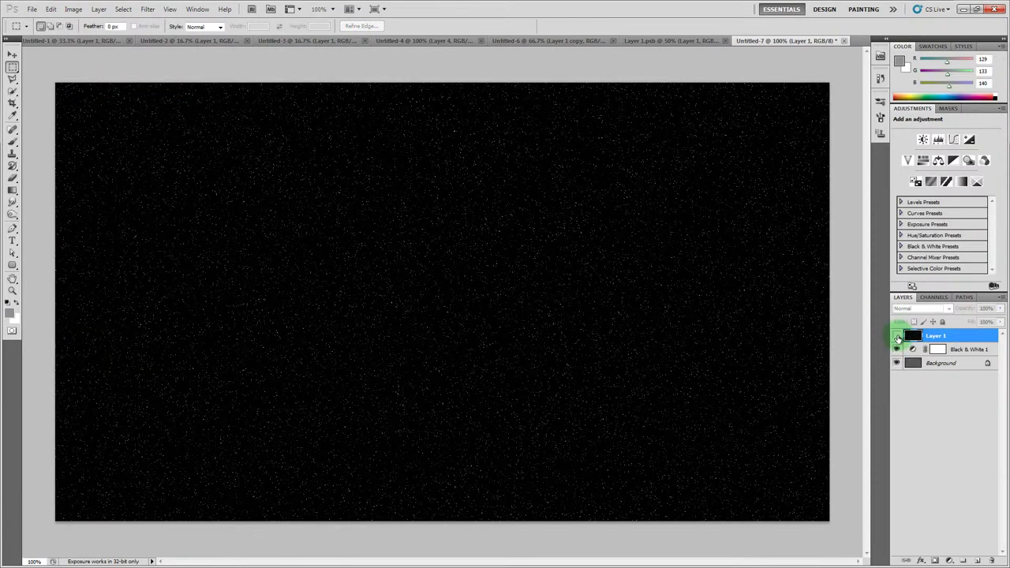
click(896, 362)
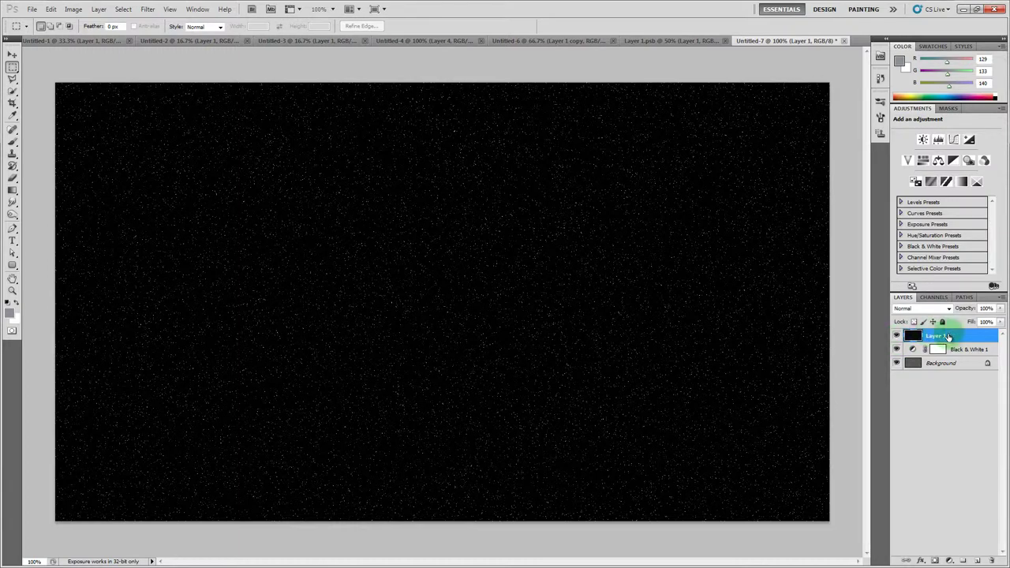
key(ctrl+v)
key(ctrl+v)
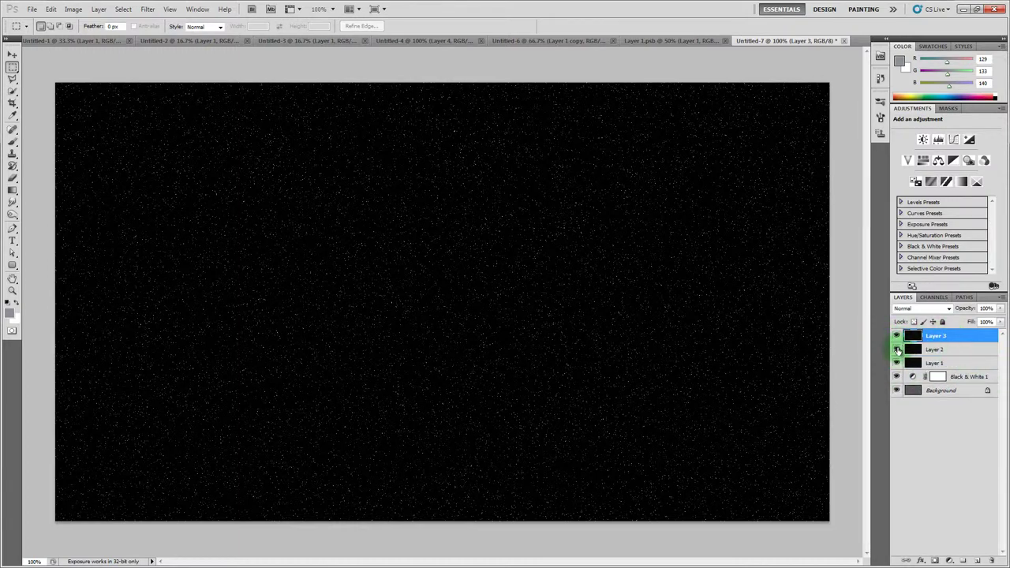
Apply a Lens Blur with a hexagon iris and a radius of about 36 to Layer 1
click(934, 361)
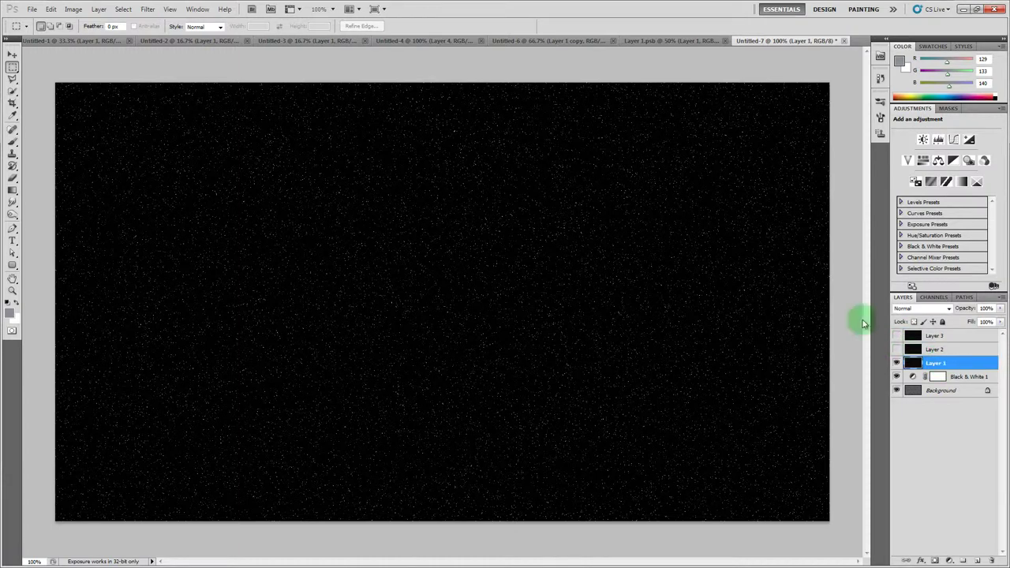
click(144, 11)
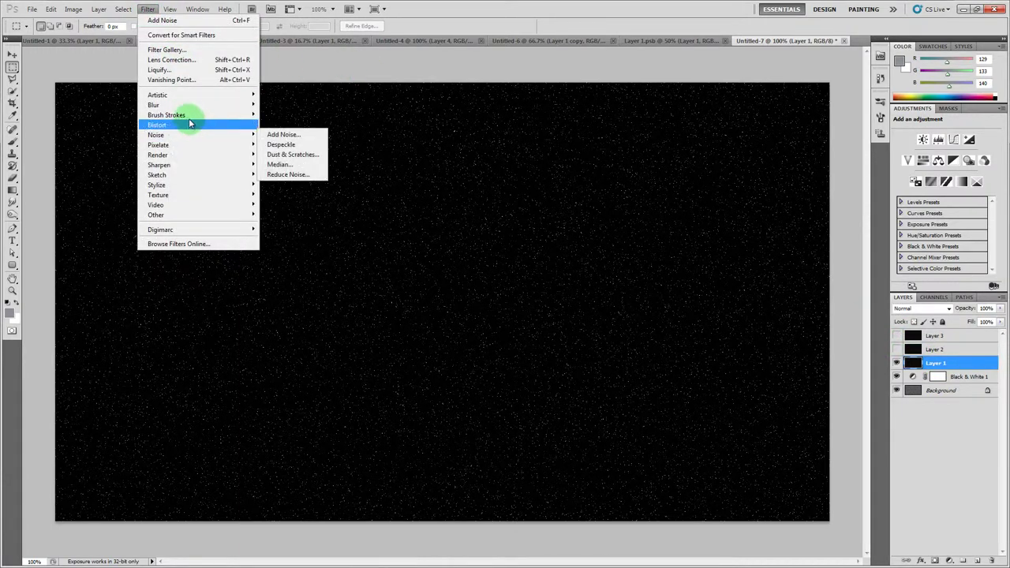
mouse_move(191, 107)
click(280, 154)
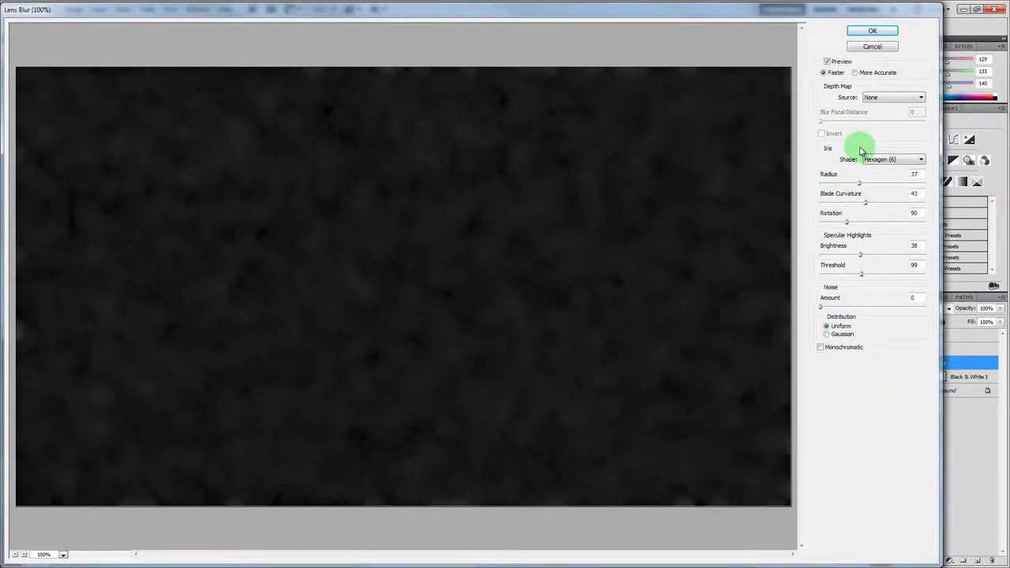
mouse_move(847, 186)
mouse_down()
mouse_move(856, 188)
mouse_move(827, 186)
mouse_move(859, 188)
mouse_up()
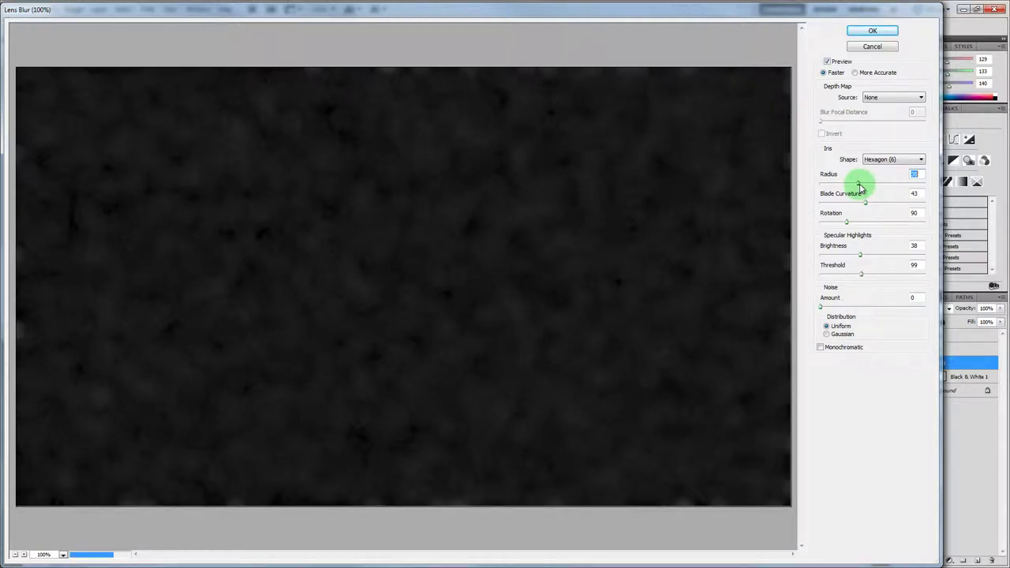
click(871, 31)
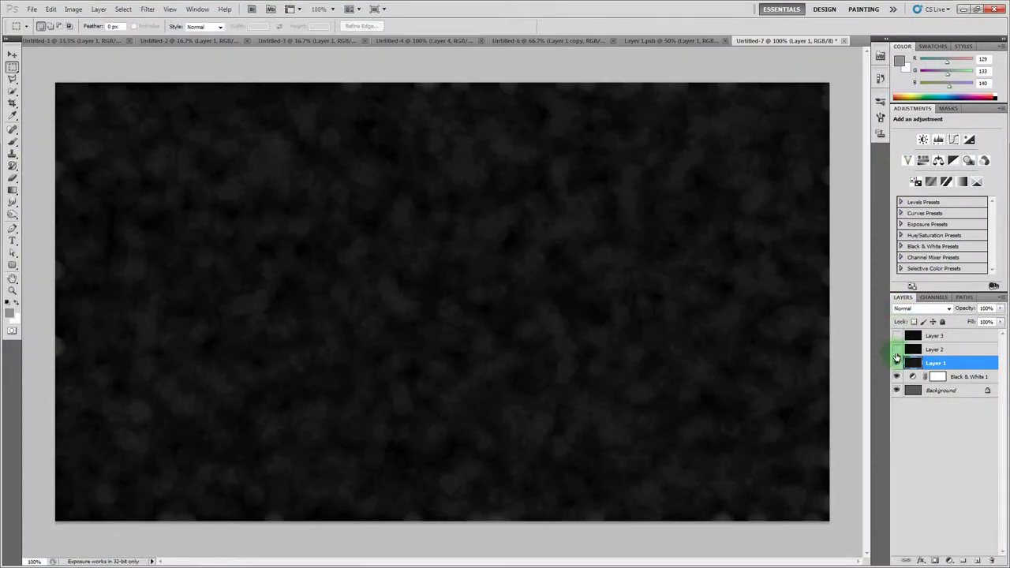
Show Layer 2 and apply a Motion Blur to it at a -30° angle with a distance of 81 pixels
click(896, 349)
click(936, 349)
click(148, 9)
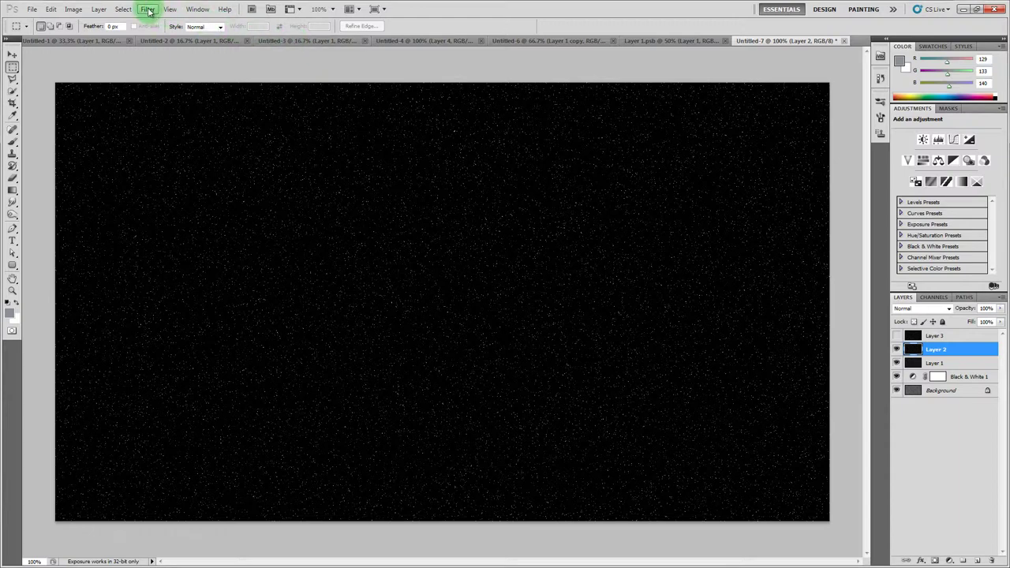
mouse_move(170, 105)
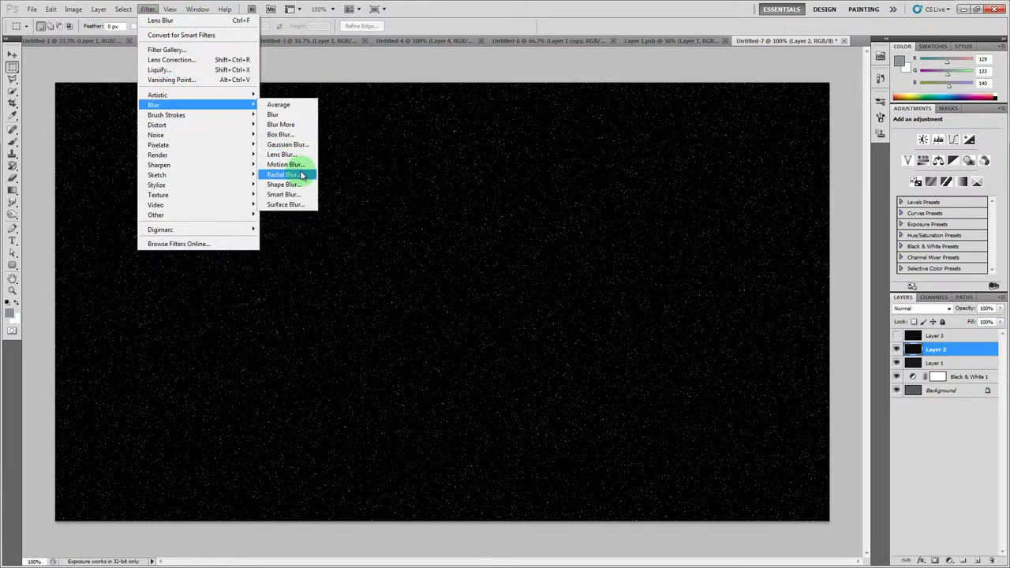
click(287, 164)
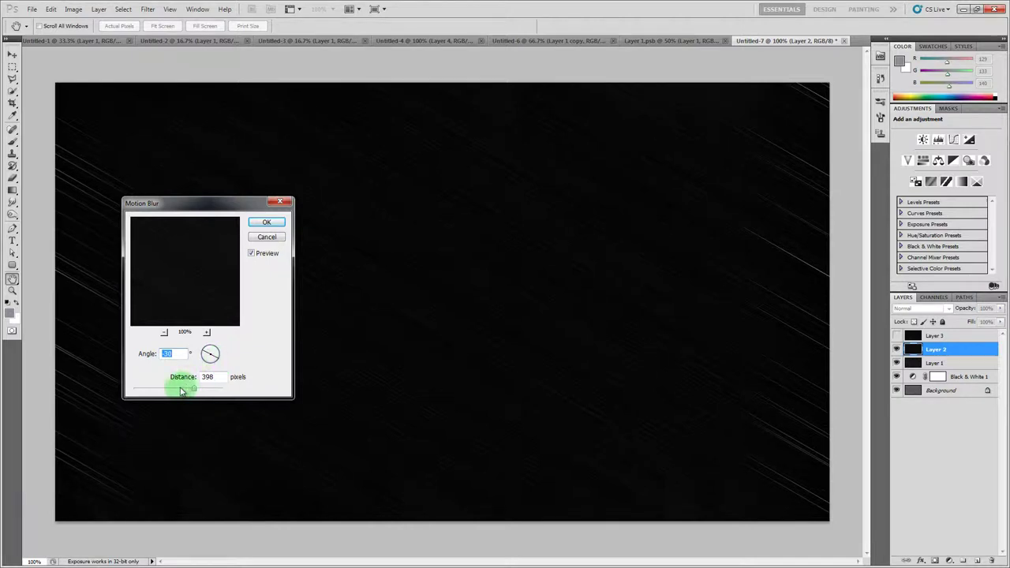
drag(180, 392, 171, 391)
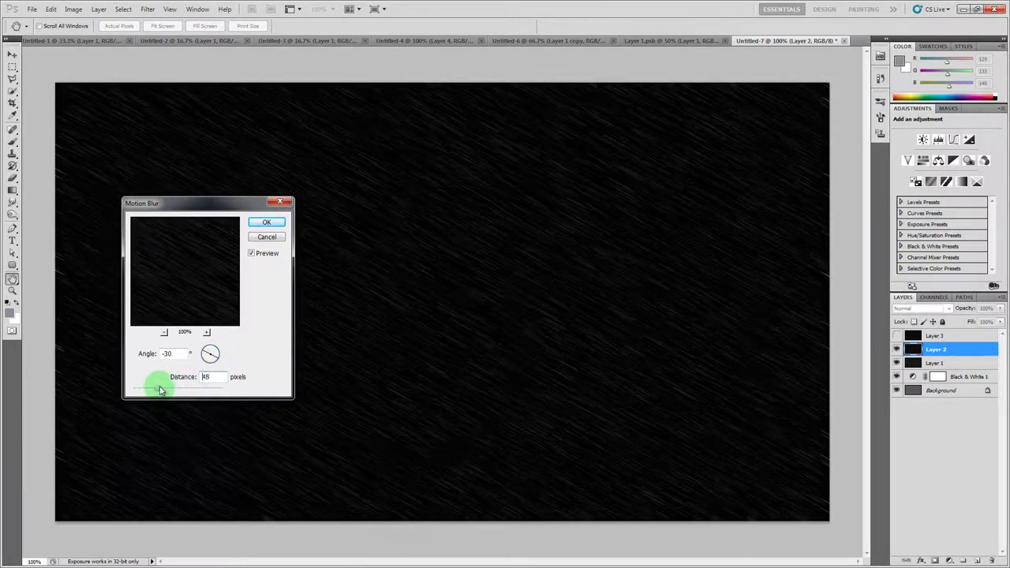
click(266, 222)
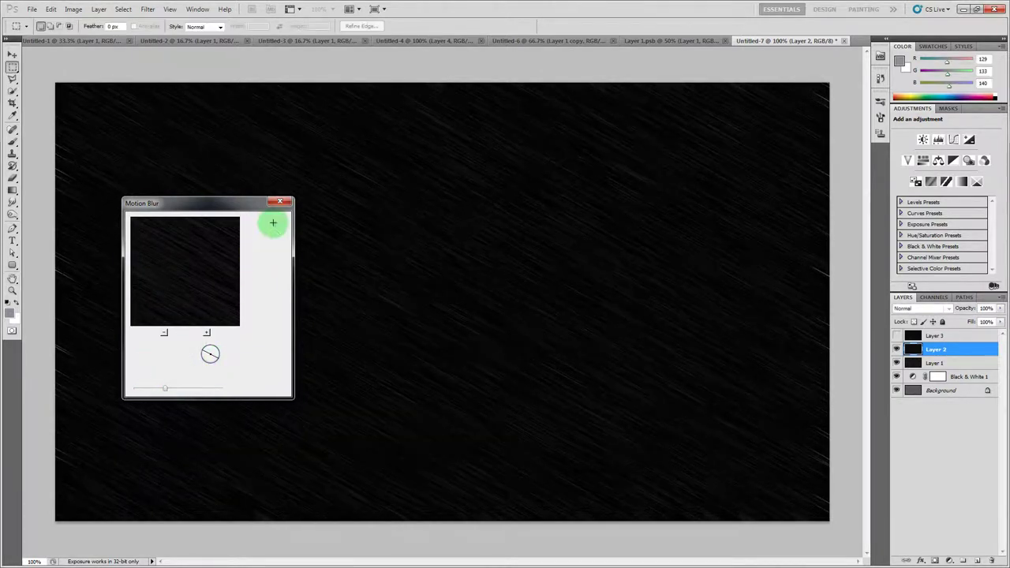
Show Layer 3 and apply a Motion Blur to it at a -21° angle with a longer distance than Layer 2's
click(896, 335)
click(931, 337)
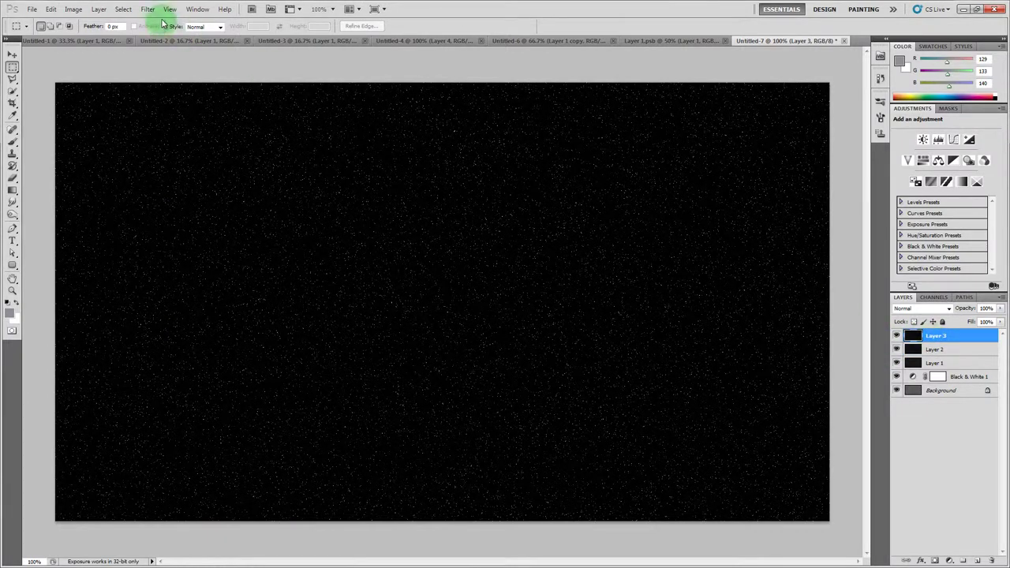
click(147, 9)
mouse_move(158, 101)
click(286, 164)
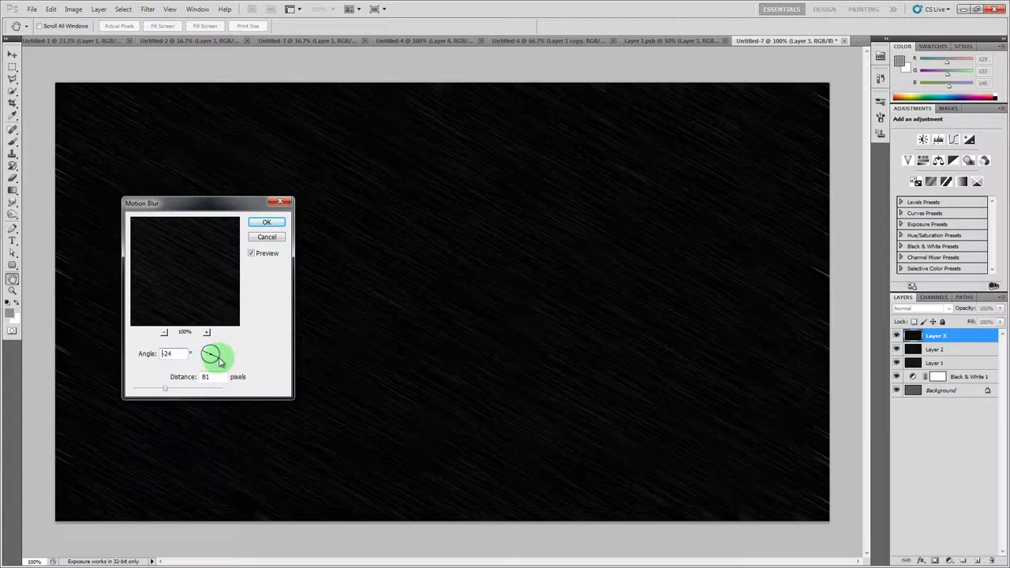
click(167, 380)
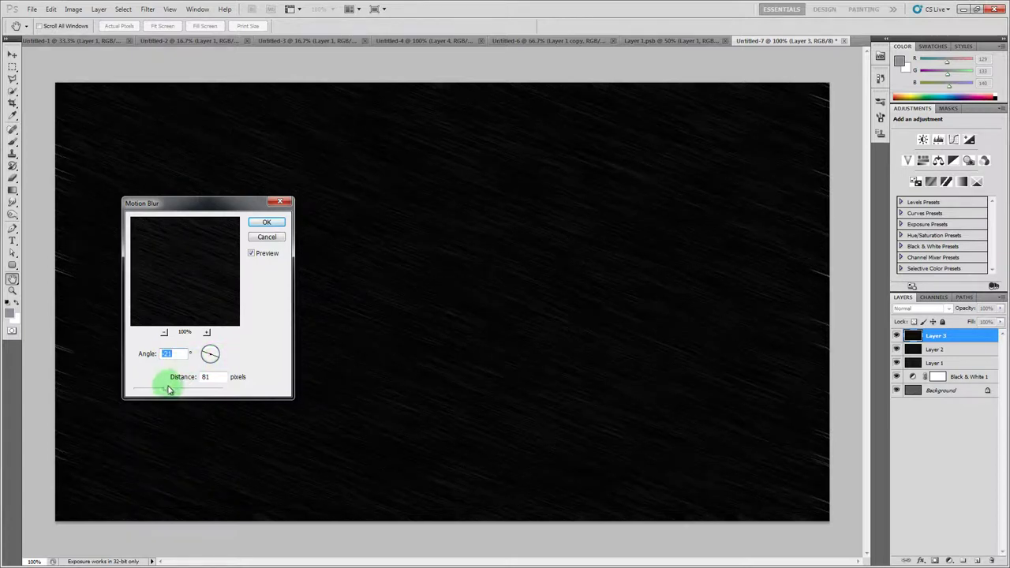
click(271, 225)
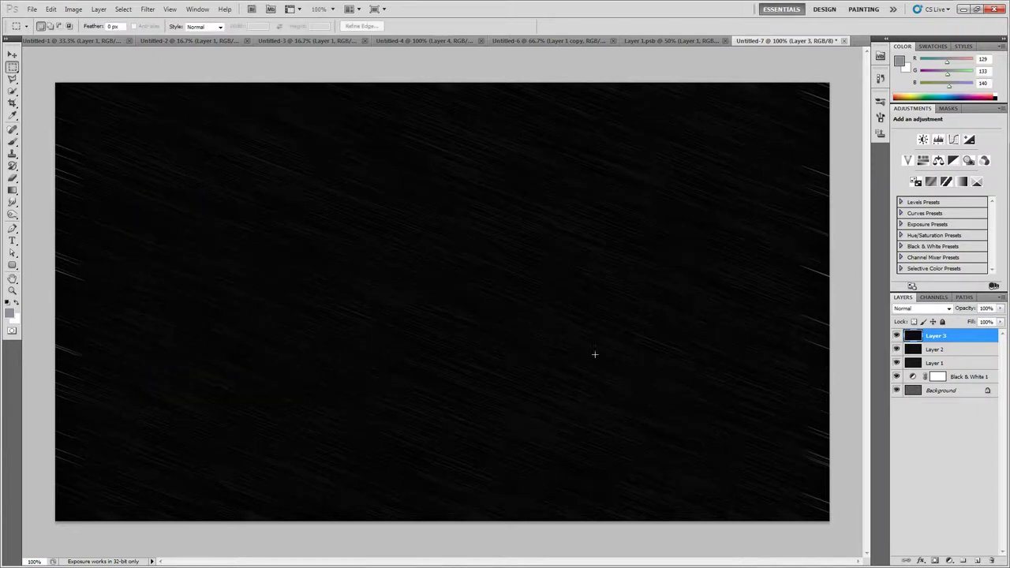
Hide Layers 1, 2 and 3, keeping only the Black & White adjustment and the Background visible
click(895, 376)
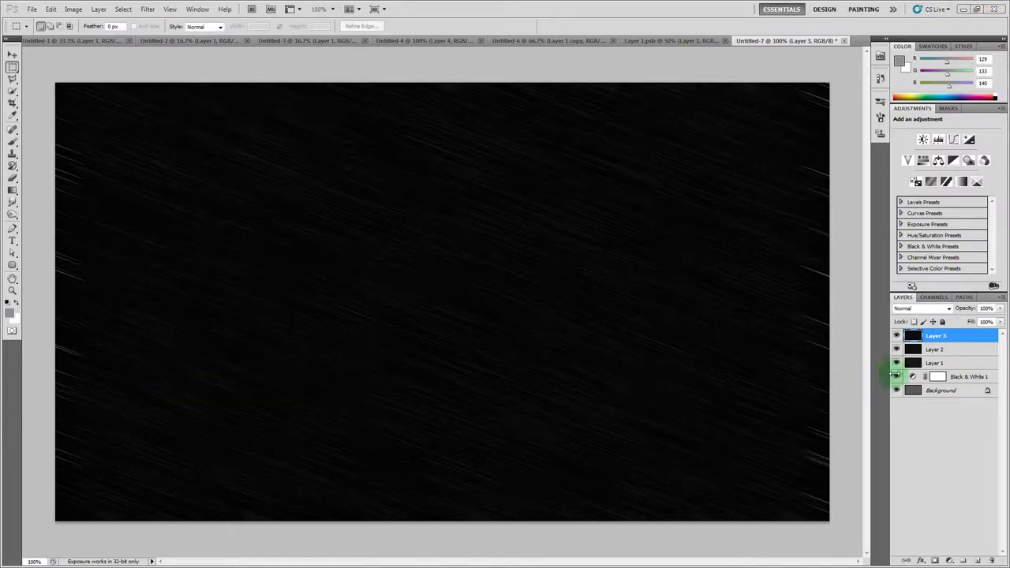
drag(897, 378, 896, 355)
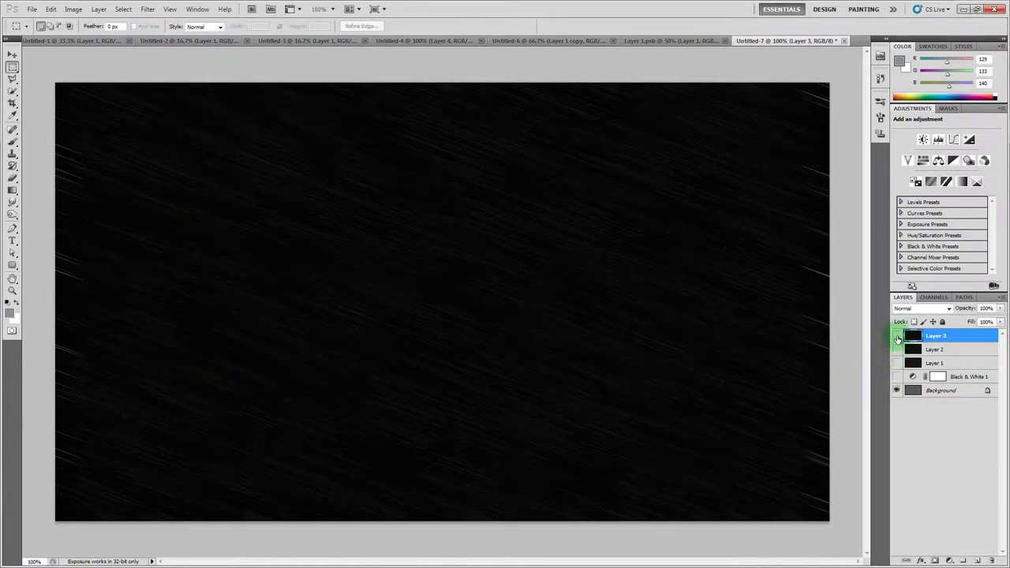
click(897, 338)
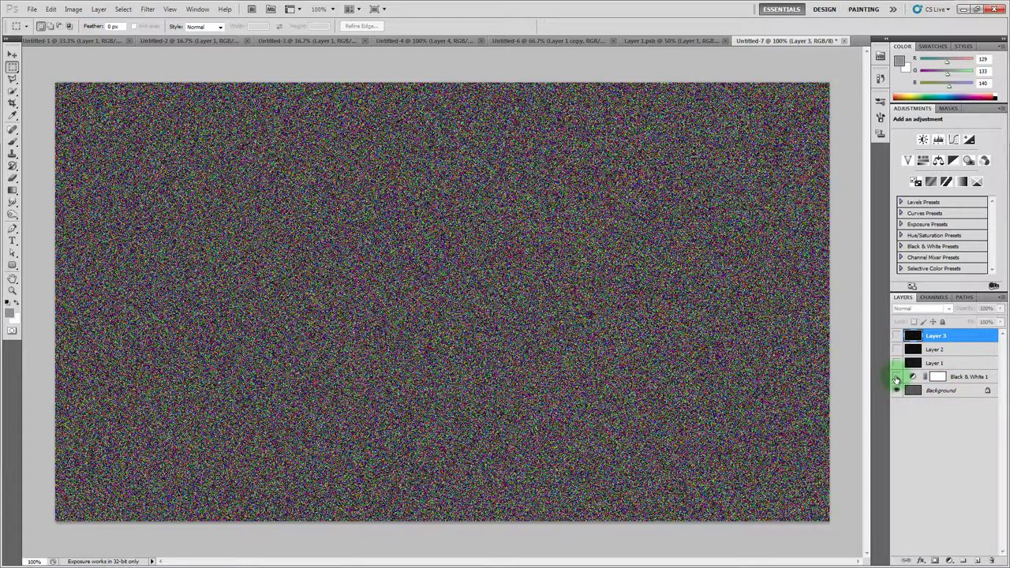
click(896, 379)
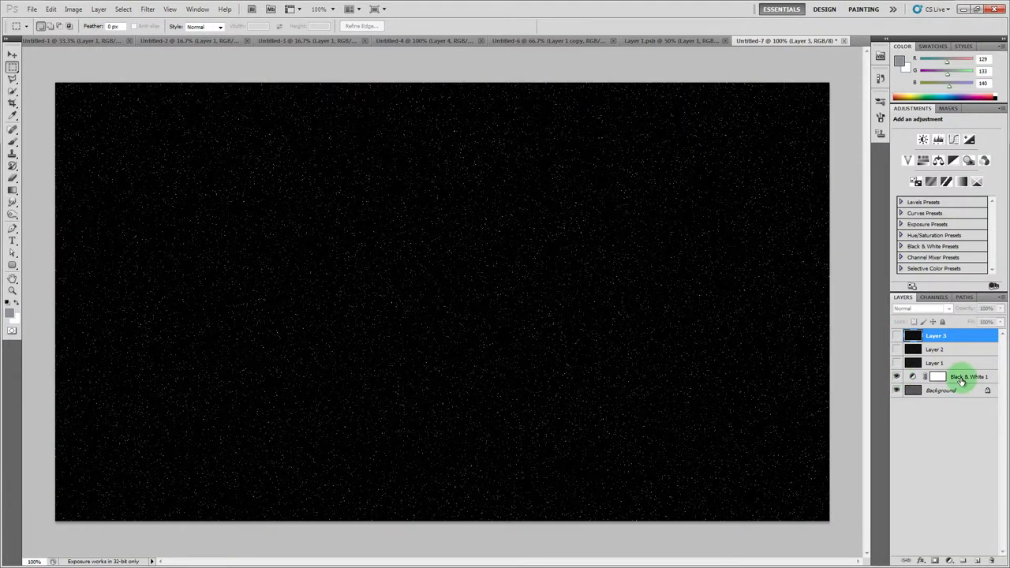
Set the Black & White adjustment to Reds 12, Yellows 4, Greens 43, Cyans 30, Blues 33 and Magentas -1
click(957, 379)
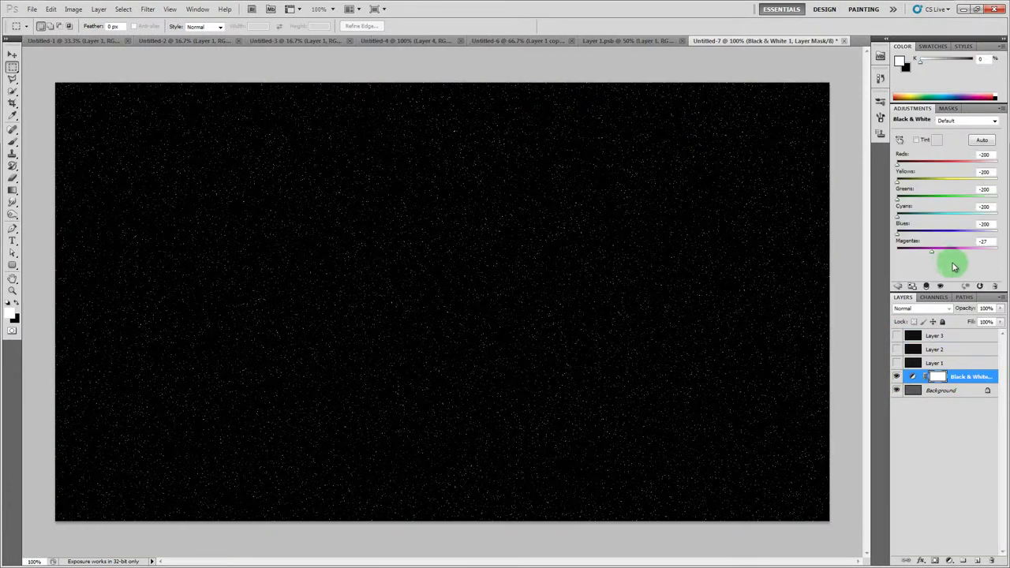
click(938, 180)
click(941, 197)
click(943, 214)
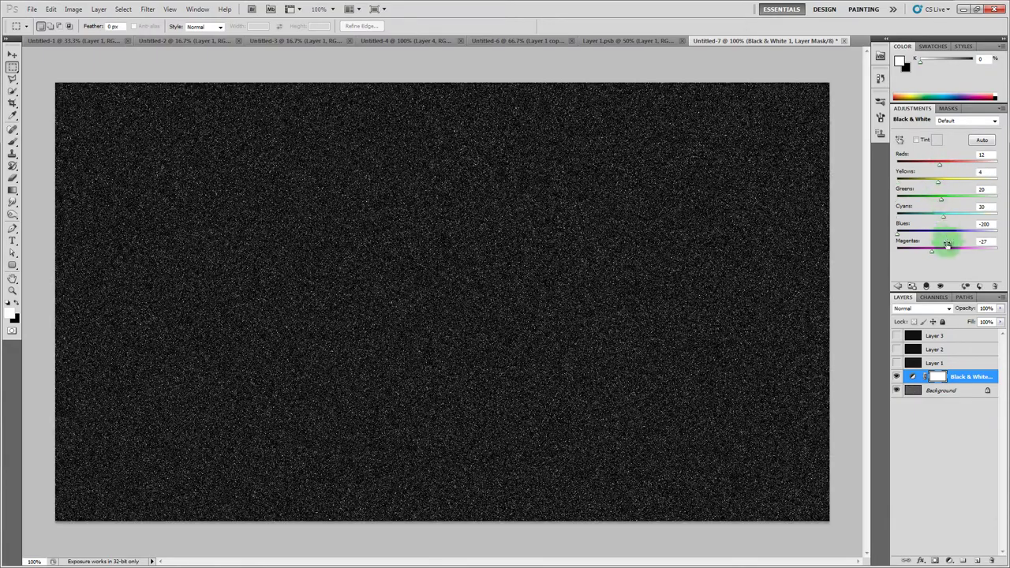
click(944, 232)
click(943, 250)
drag(945, 254, 935, 253)
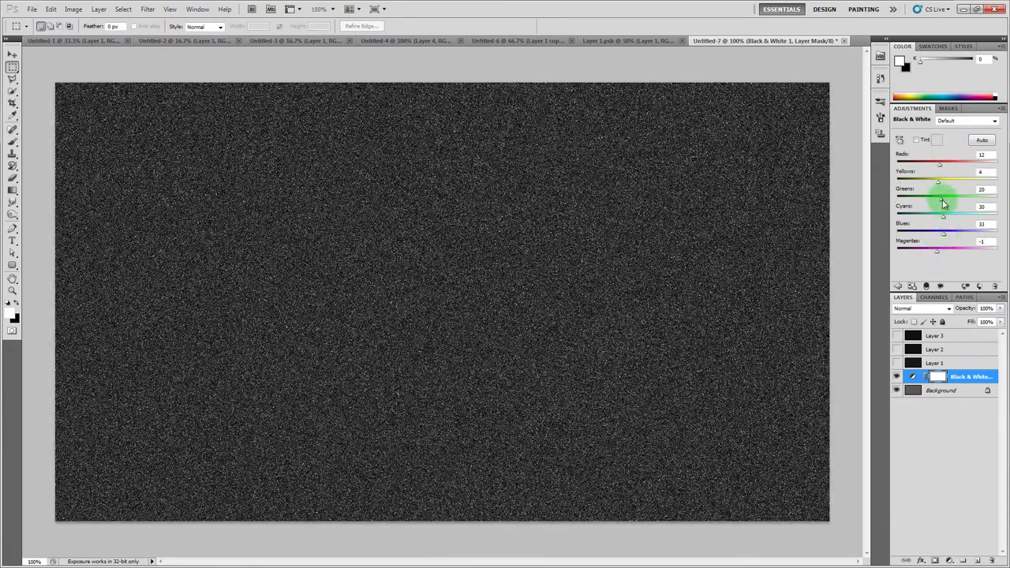
drag(941, 198, 946, 198)
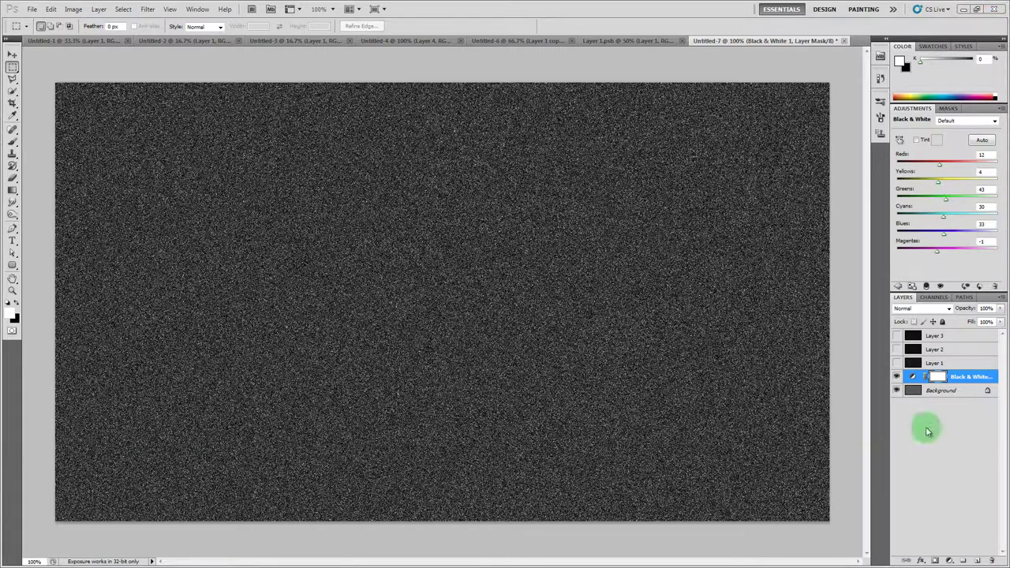
Select Layer 1 and make it visible above the Black & White adjustment
click(946, 363)
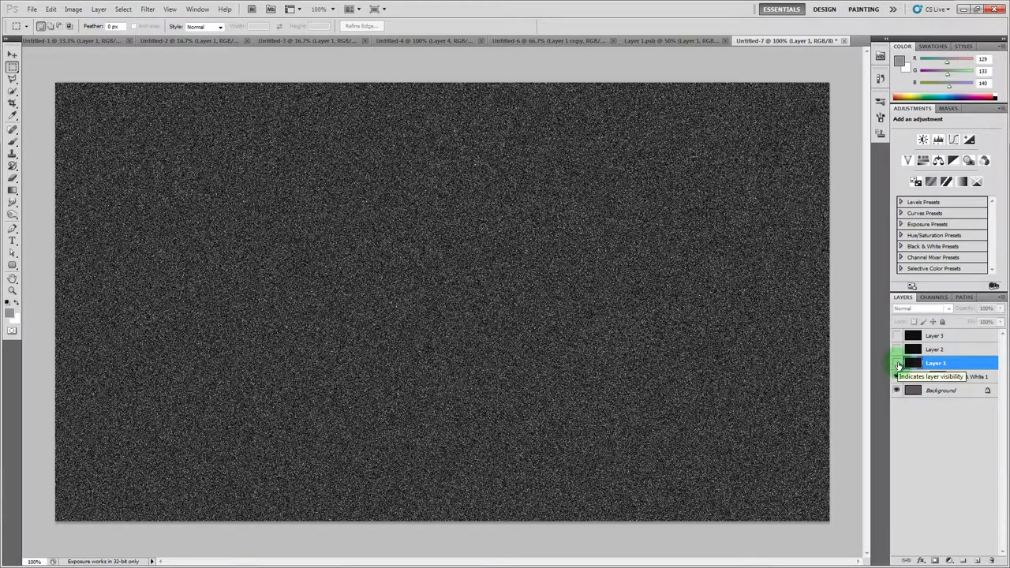
click(897, 363)
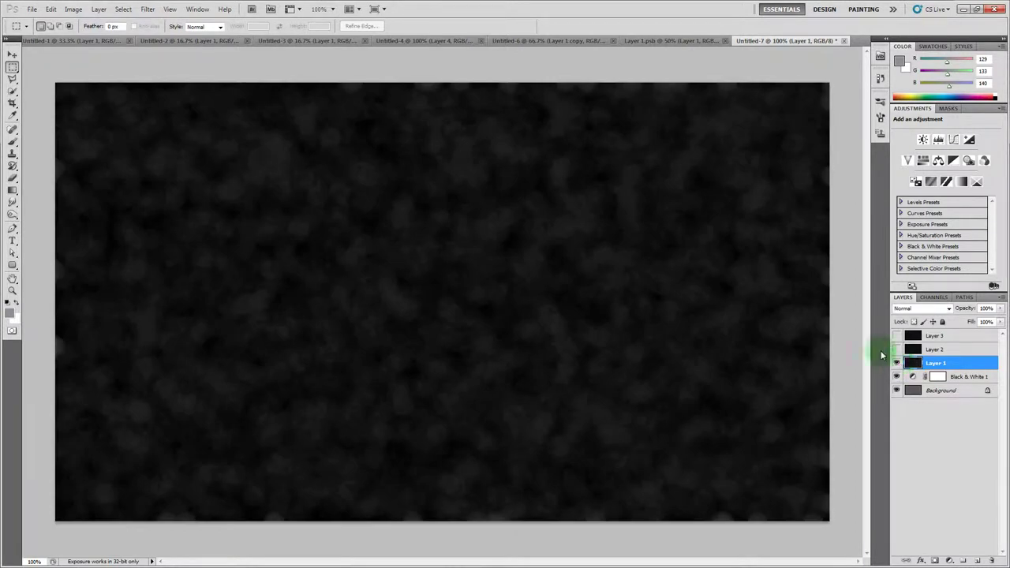
Try blend modes such as Multiply, Overlay and Linear Light on Layer 1 and return it to Normal
click(919, 307)
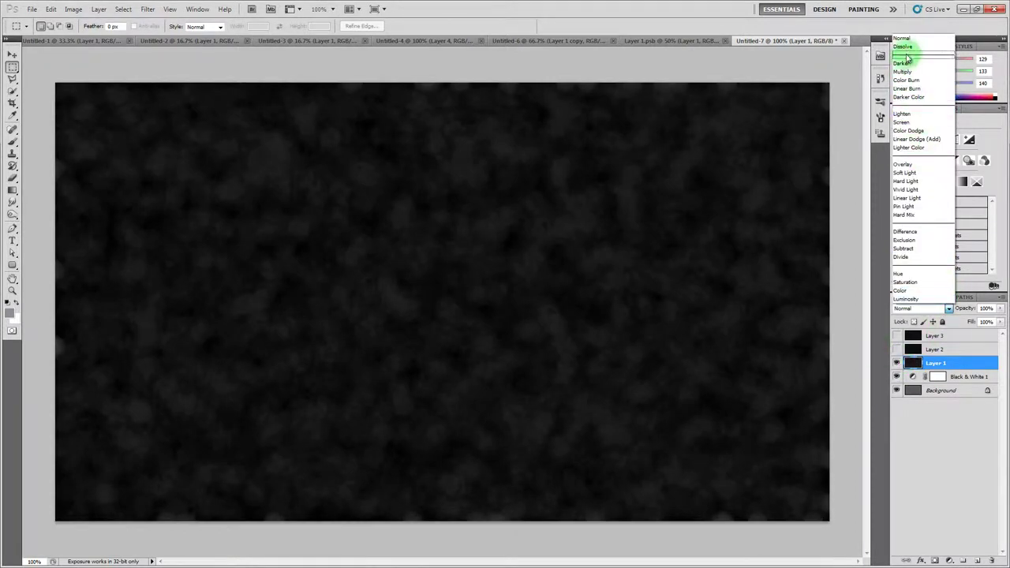
click(906, 47)
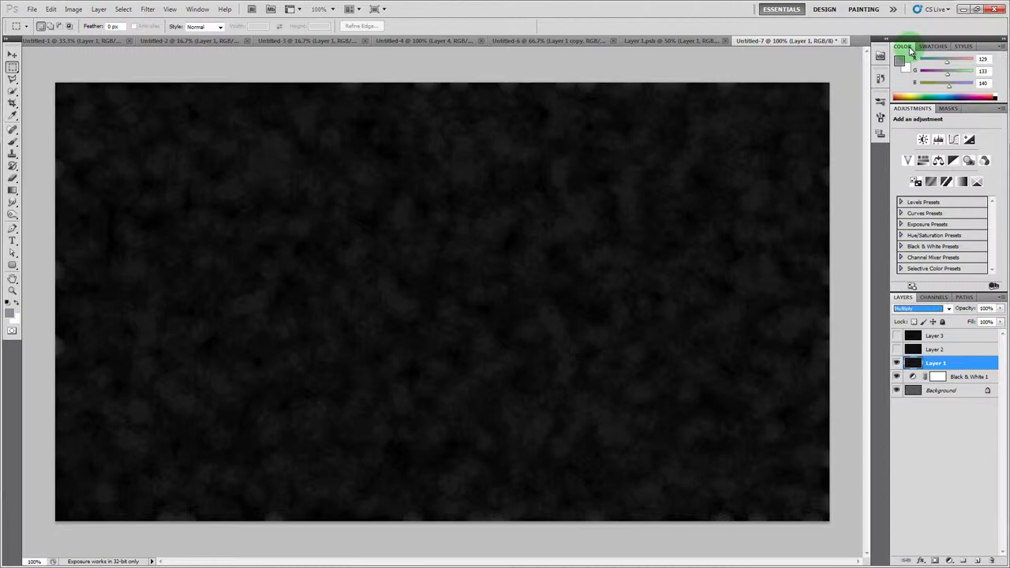
key(Down)
key(Down)
key(Down)
key(Down)
key(Down)
key(Down)
key(Down)
key(Down)
key(Down)
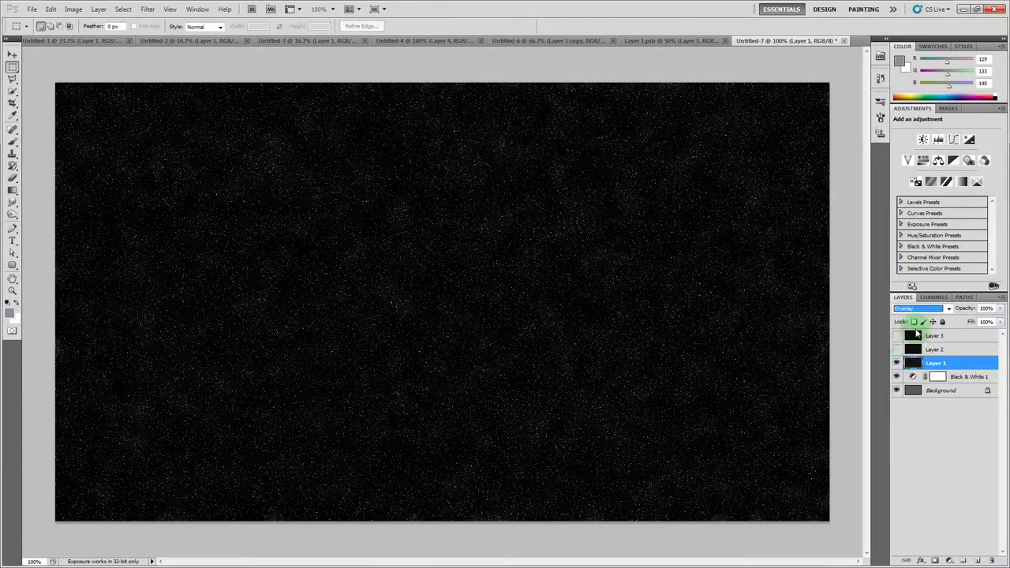
click(919, 309)
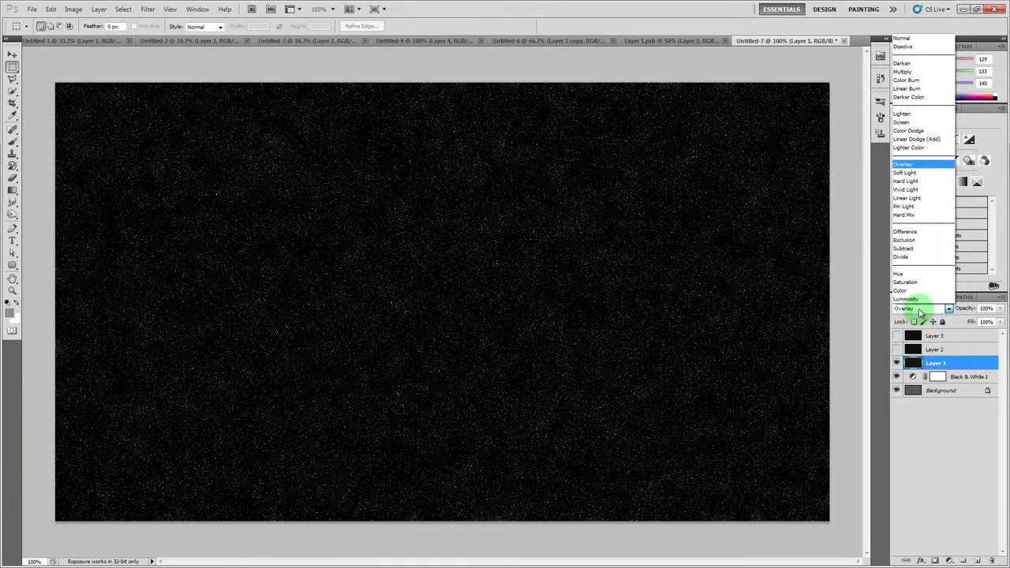
click(905, 172)
key(Down)
key(Down)
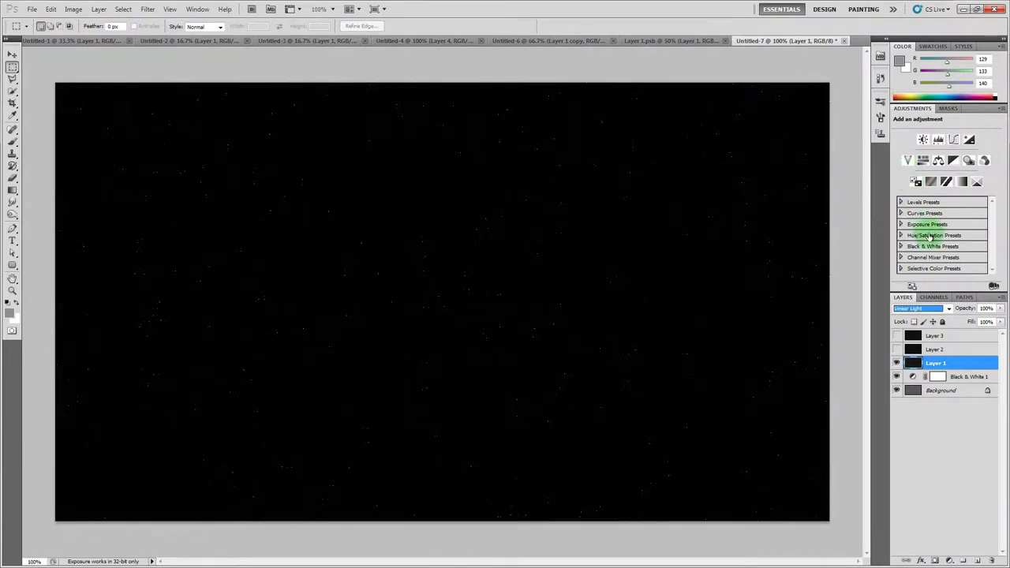
scroll(924, 314, up, 5)
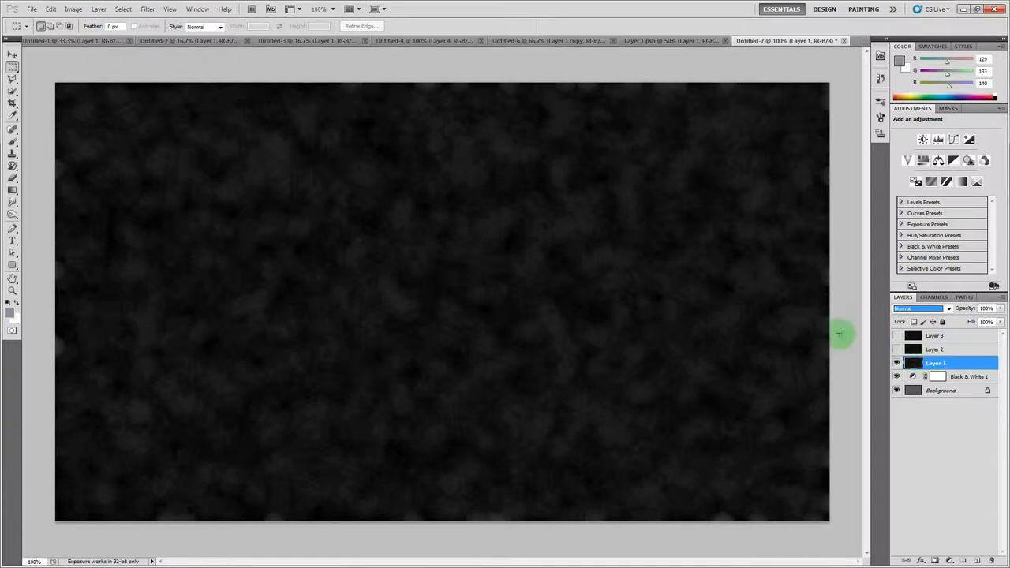
Brighten Layer 1 strongly with Curves by moving the white point far toward the shadows at full output
click(72, 9)
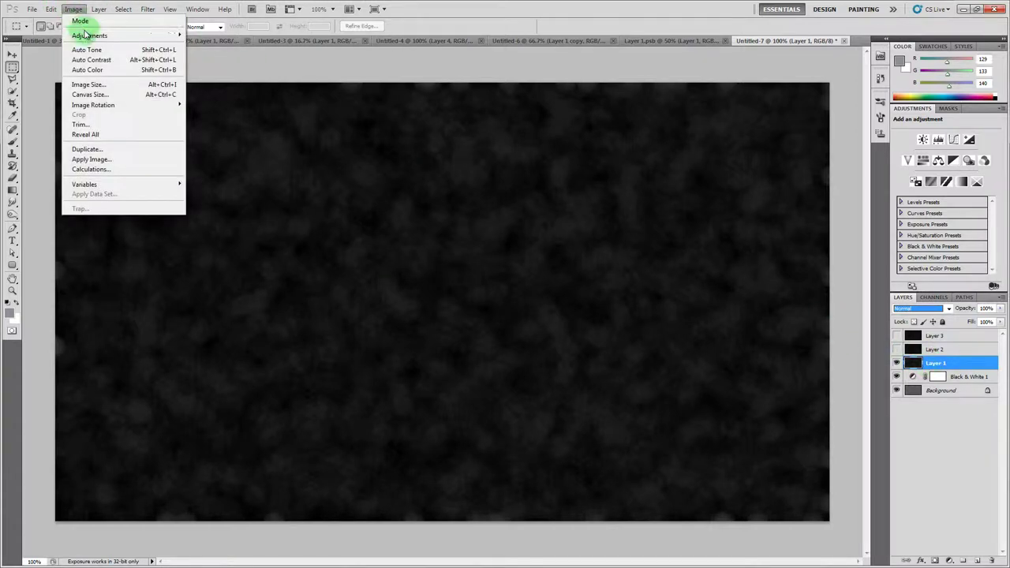
mouse_move(87, 36)
click(206, 55)
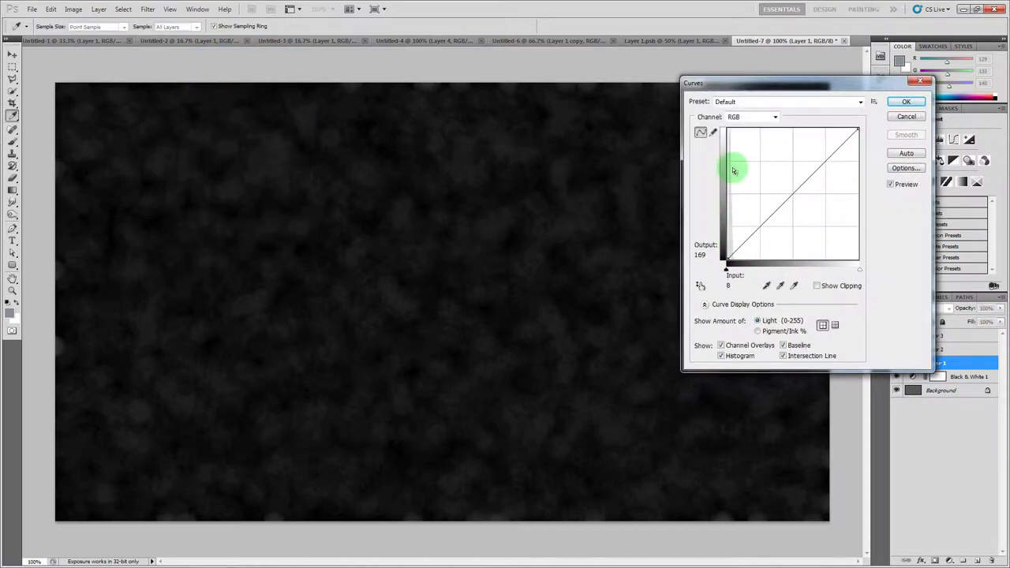
drag(858, 129, 736, 95)
key(Return)
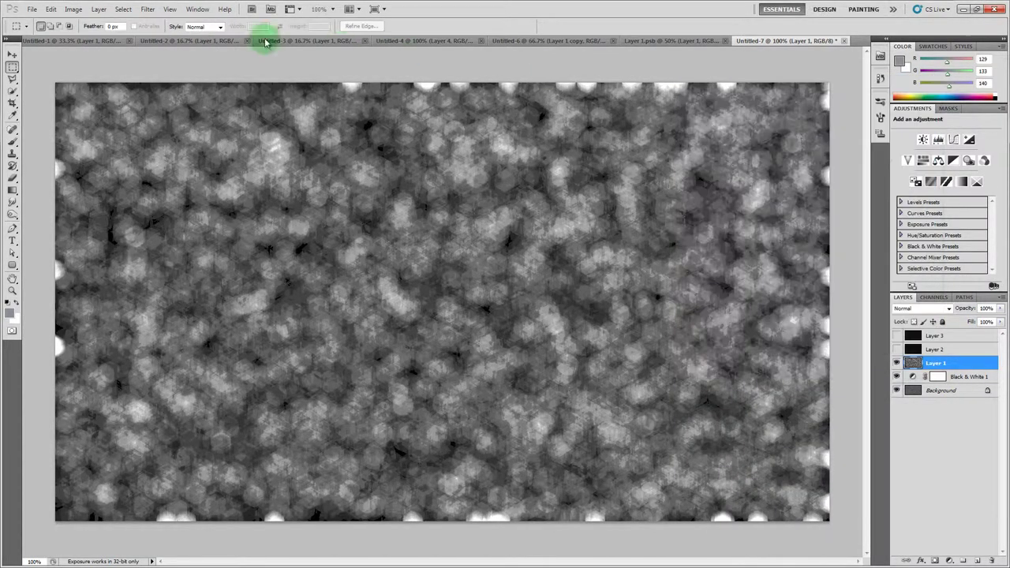
click(72, 8)
mouse_move(158, 36)
click(193, 54)
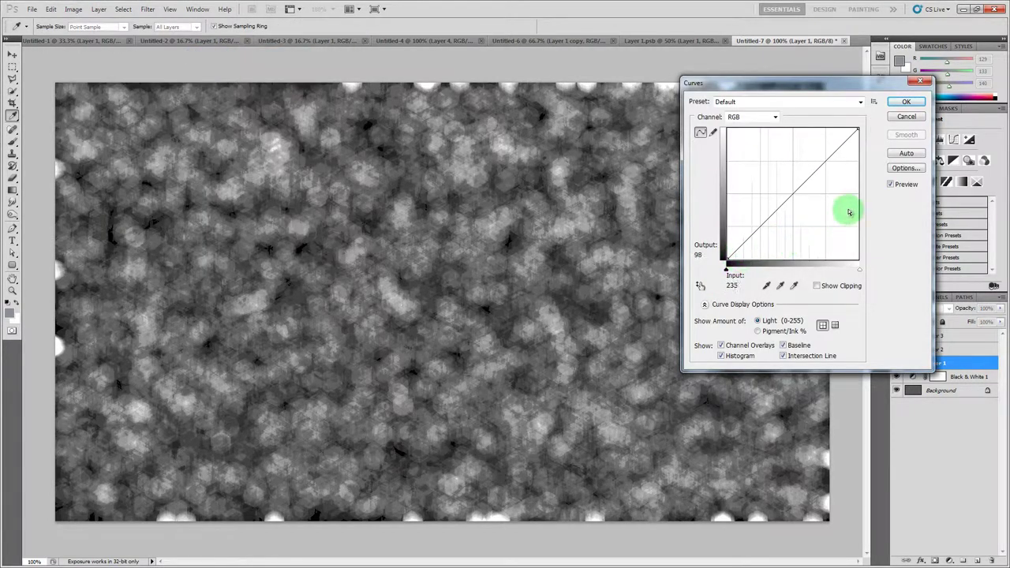
click(905, 118)
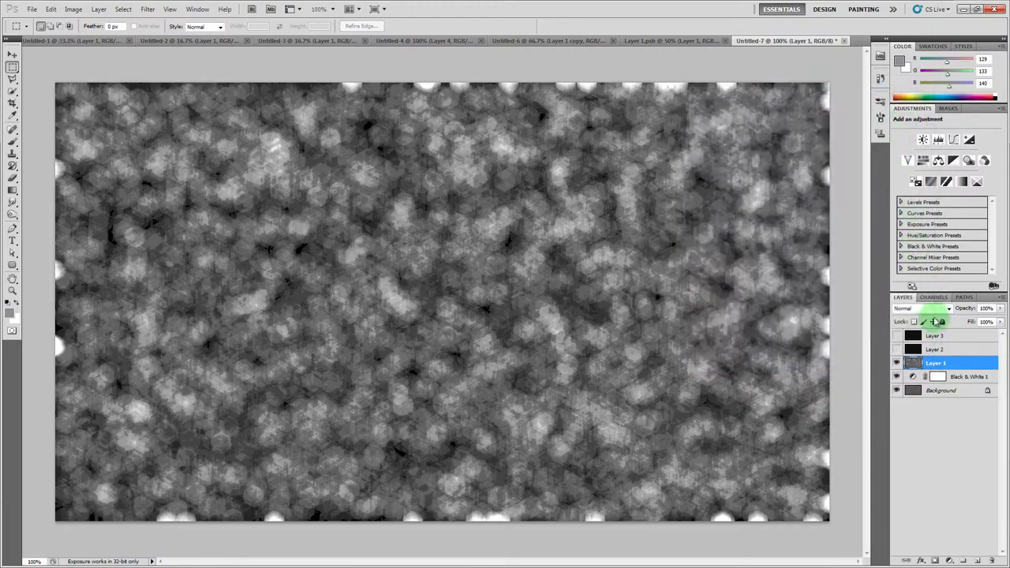
Try the Darken, Lighten and Screen blend modes on Layer 1
click(920, 307)
click(927, 79)
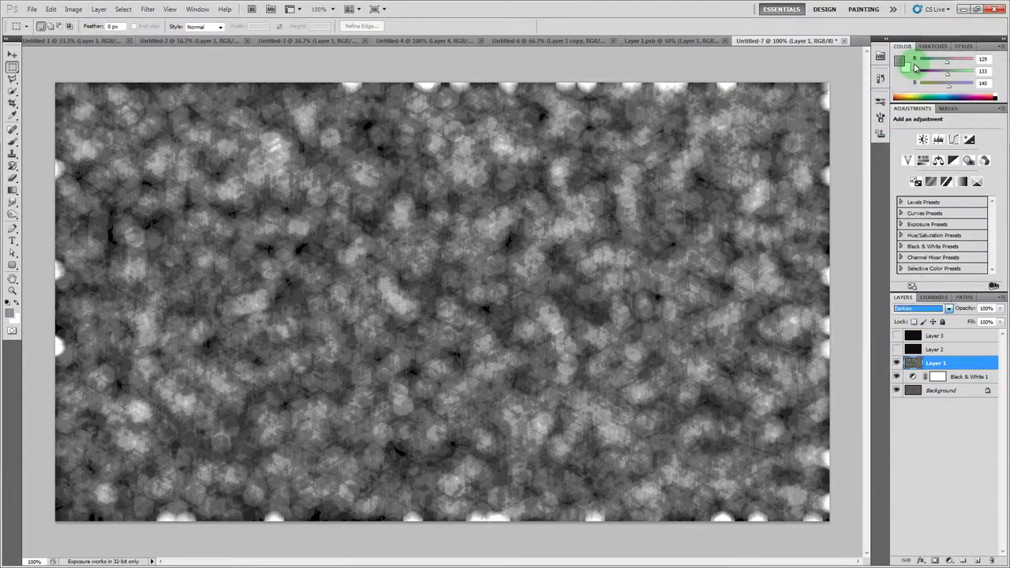
key(shift+plus)
key(shift+plus)
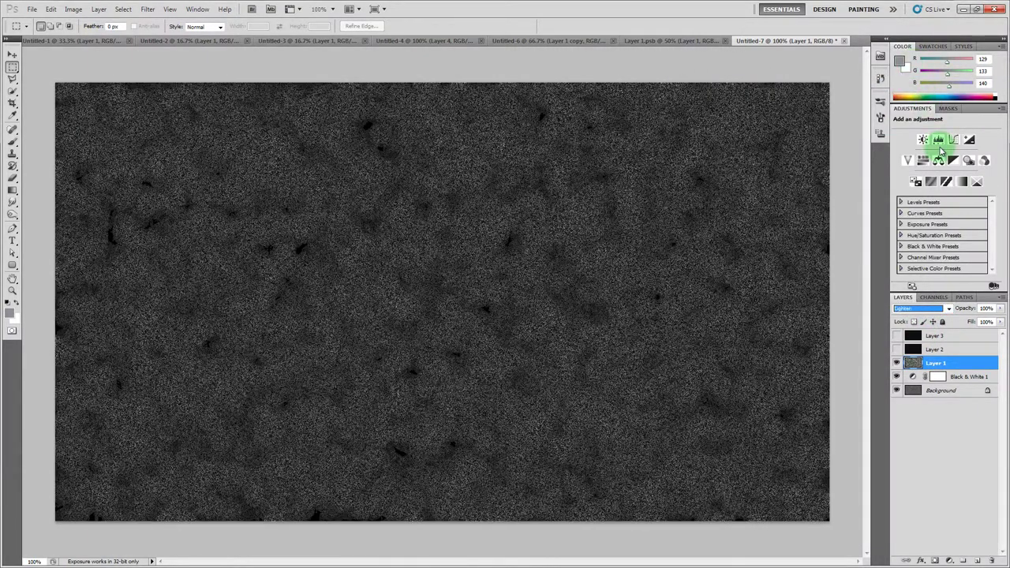
key(shift+plus)
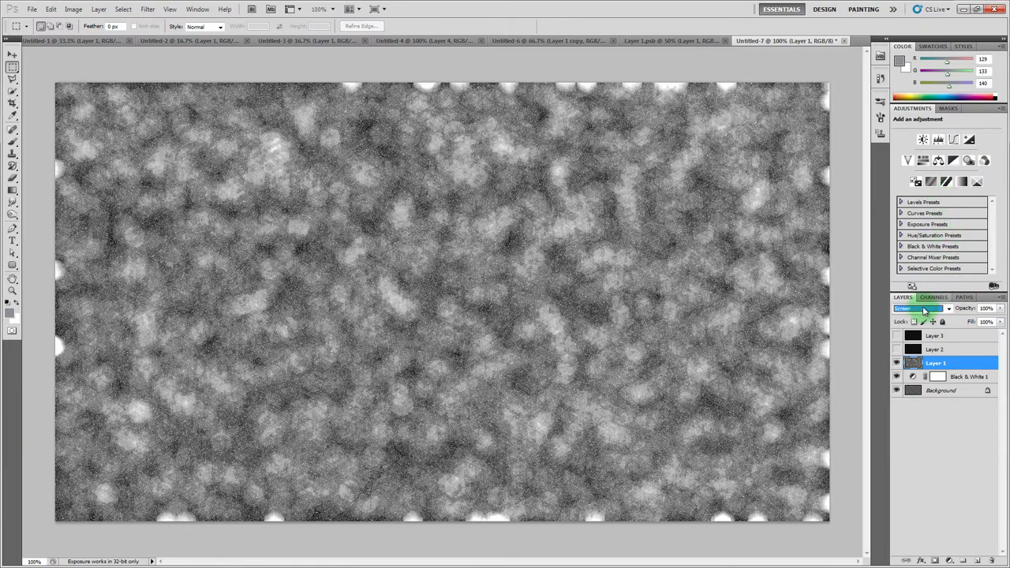
Set Layer 1's blend mode to Hard Mix and lower its Fill strongly
click(919, 307)
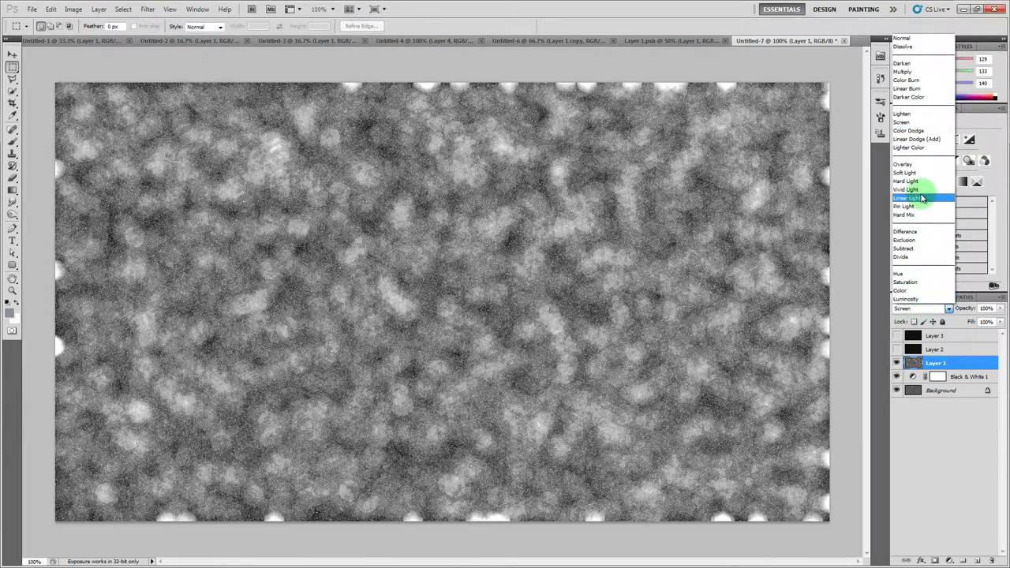
click(907, 215)
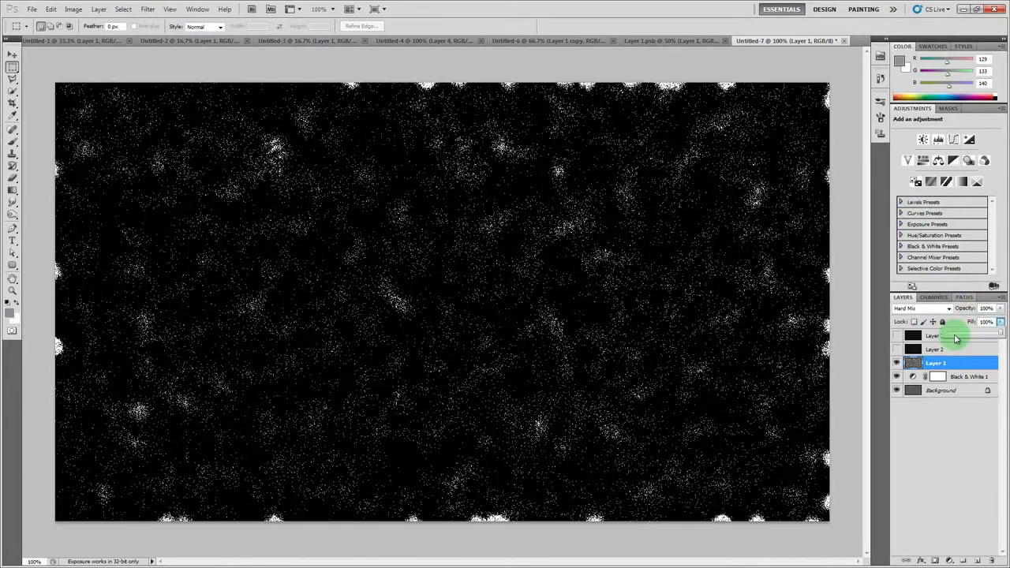
click(999, 322)
drag(962, 335, 956, 337)
Show Layer 2 and brighten its streaks with Curves by moving the white point close to the black end
click(935, 348)
click(896, 349)
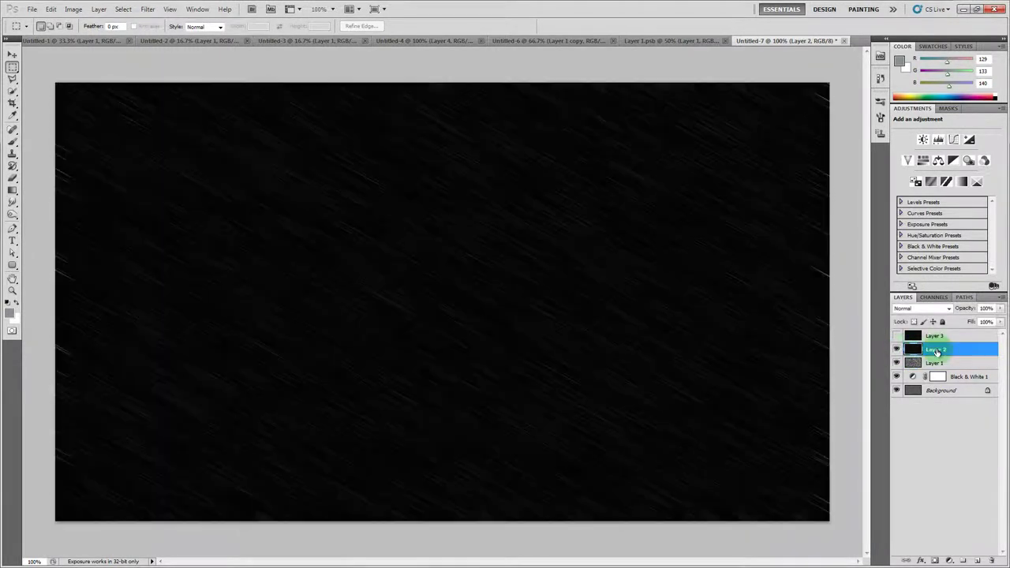
click(73, 9)
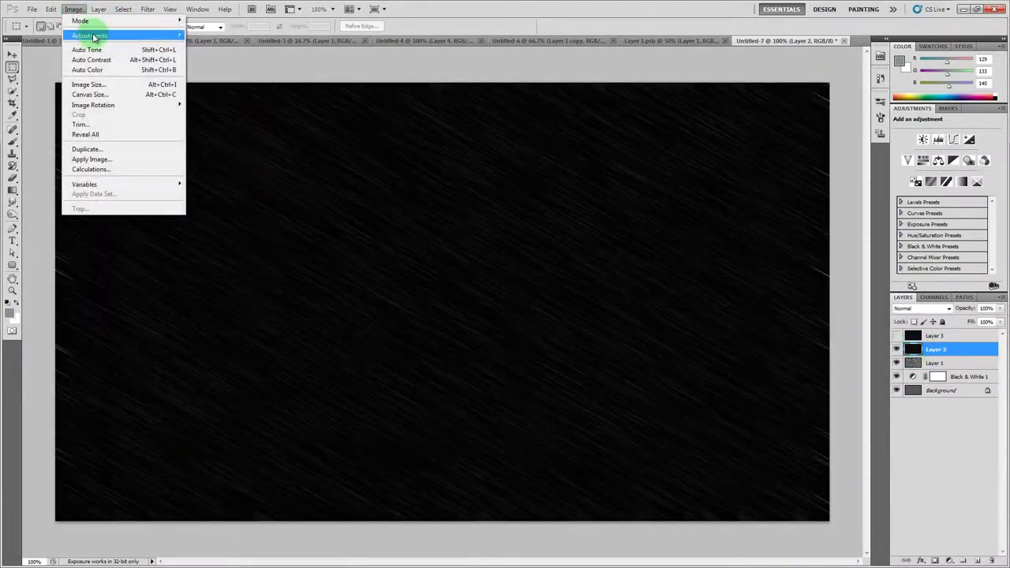
mouse_move(91, 32)
click(225, 52)
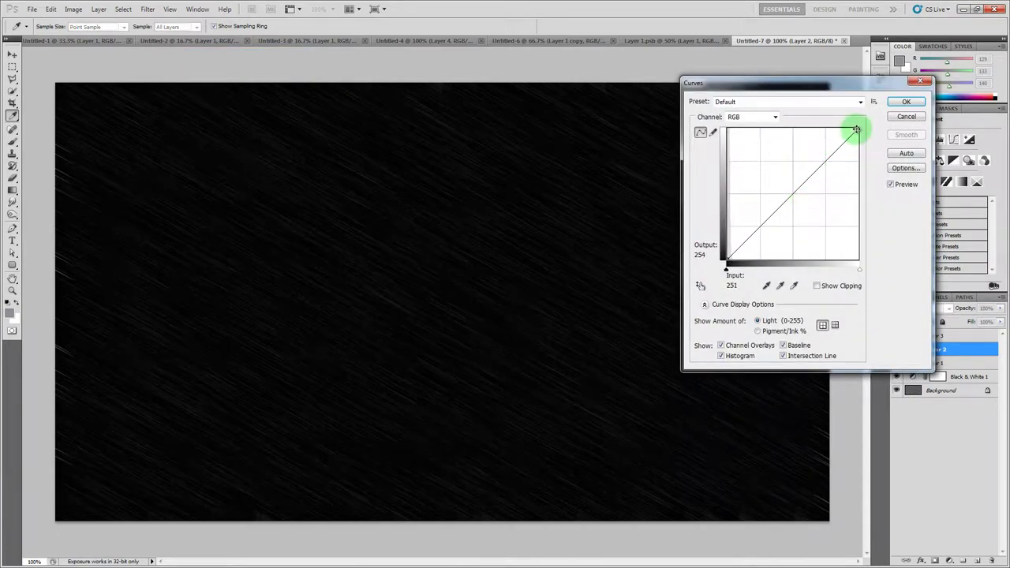
drag(856, 128, 727, 97)
click(905, 102)
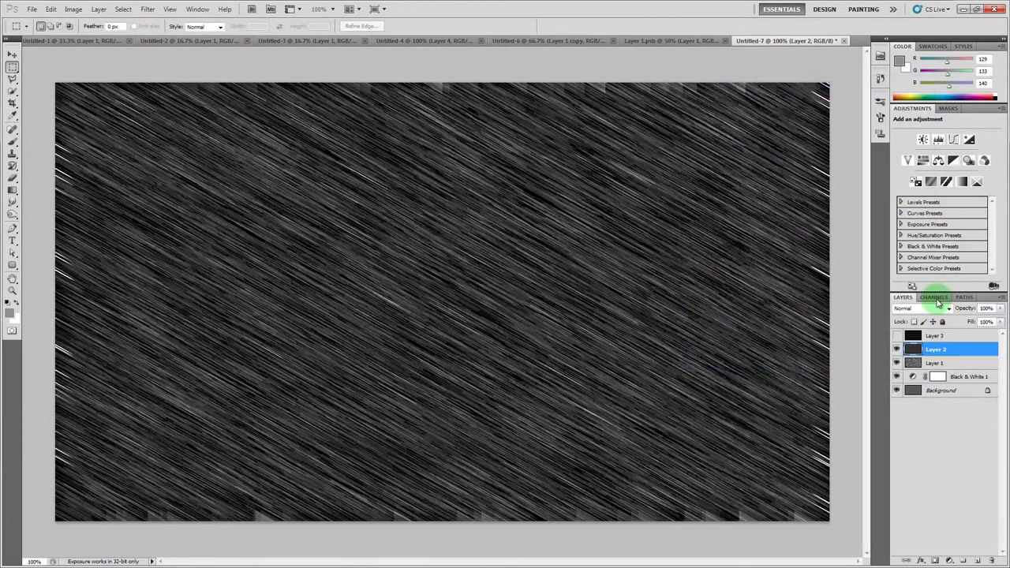
Set Layer 2's blend mode to Screen and its Fill to 62%
click(919, 309)
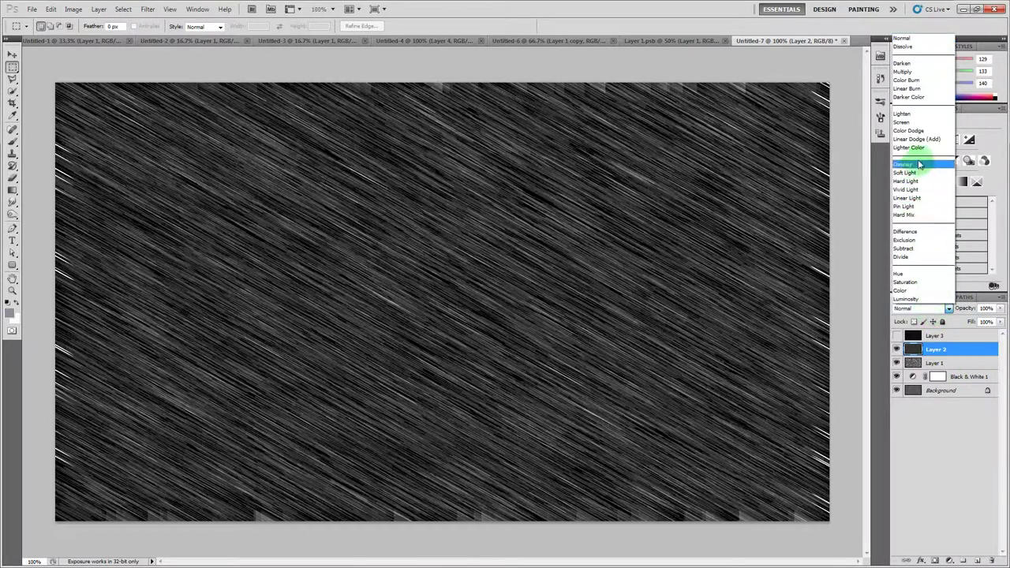
click(916, 123)
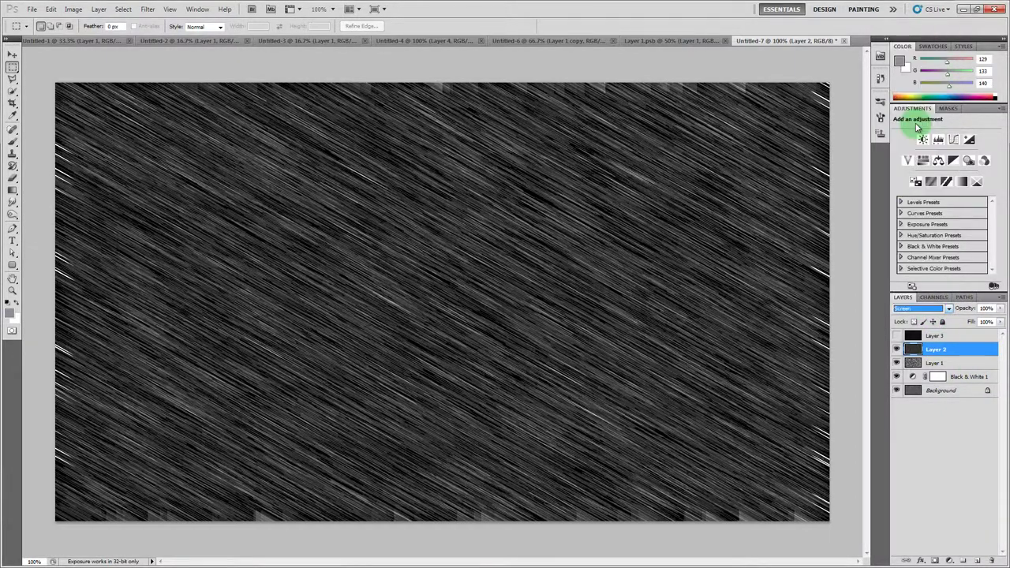
click(1000, 322)
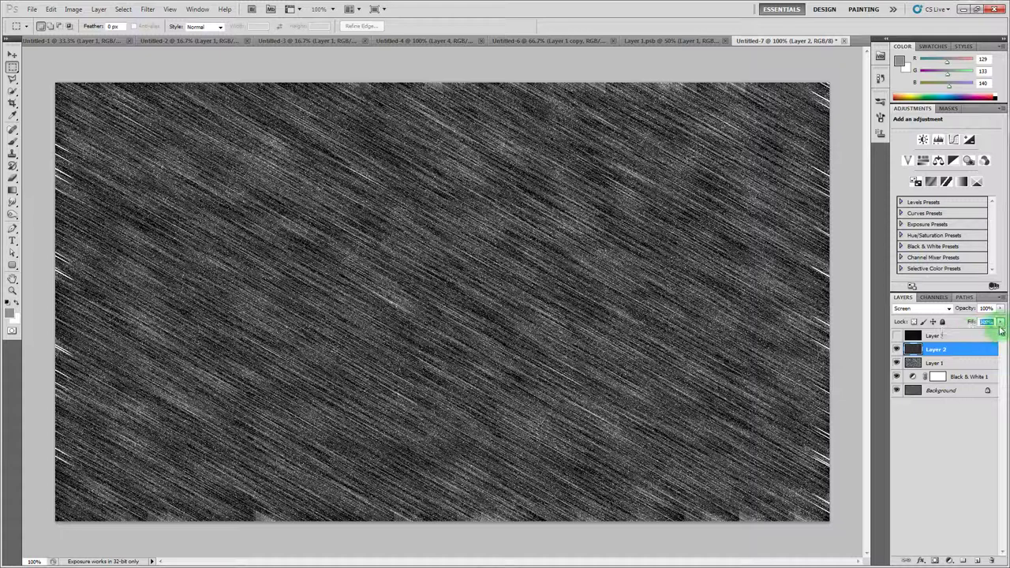
drag(989, 336, 978, 336)
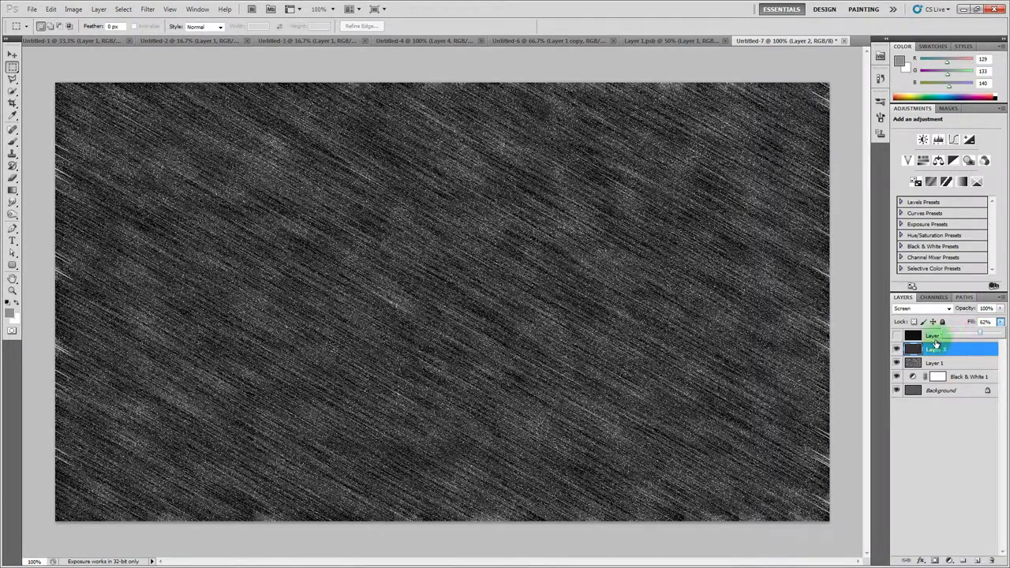
Show Layer 3 and brighten its streaks with Curves by moving the white point to input 12, output 255
click(934, 335)
click(896, 336)
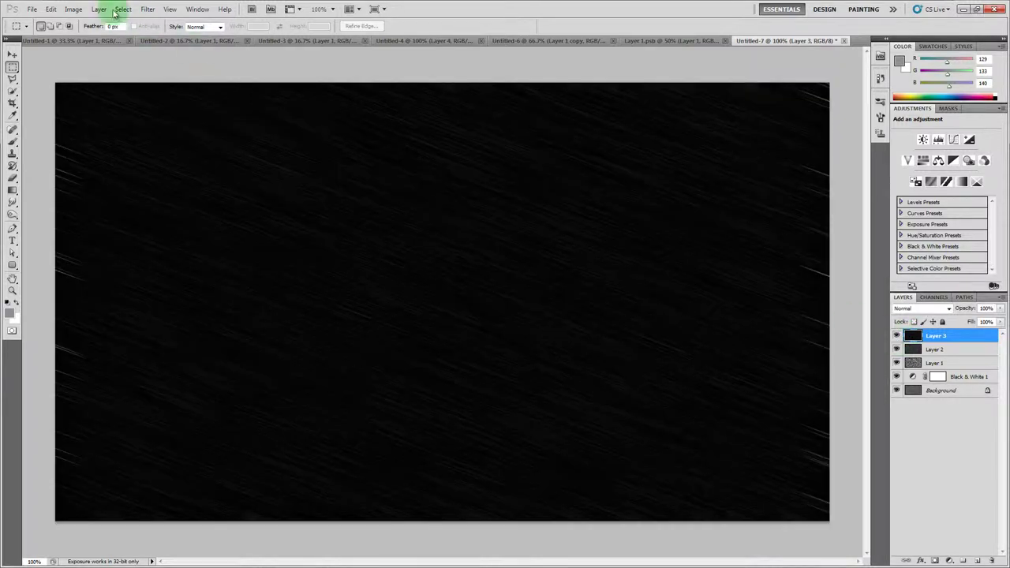
click(73, 9)
click(207, 55)
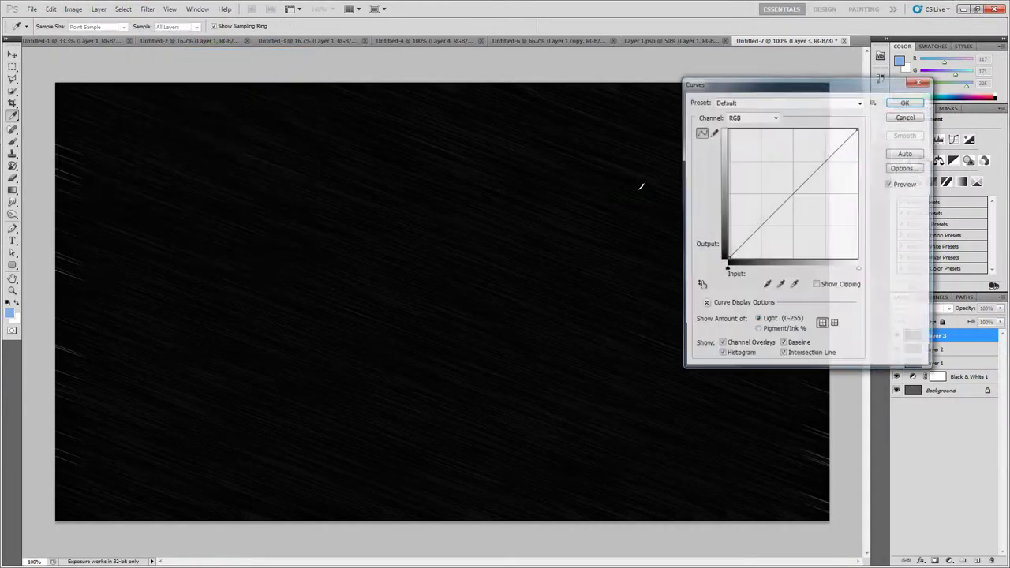
click(827, 160)
mouse_move(852, 129)
mouse_down()
mouse_move(729, 103)
mouse_move(738, 108)
mouse_up()
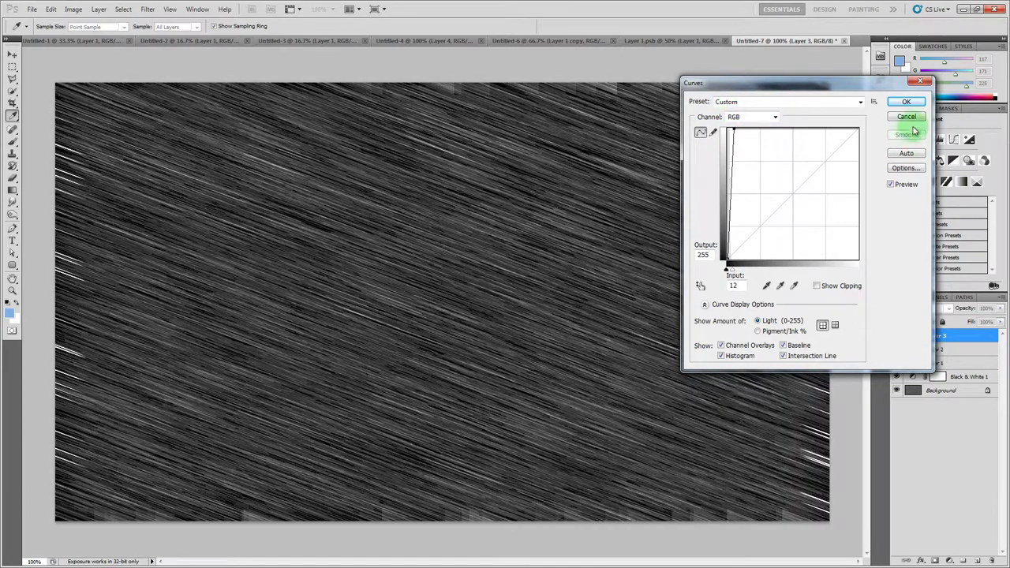
click(905, 102)
Set Layer 3's blend mode to Screen and its Fill to 34%
click(936, 310)
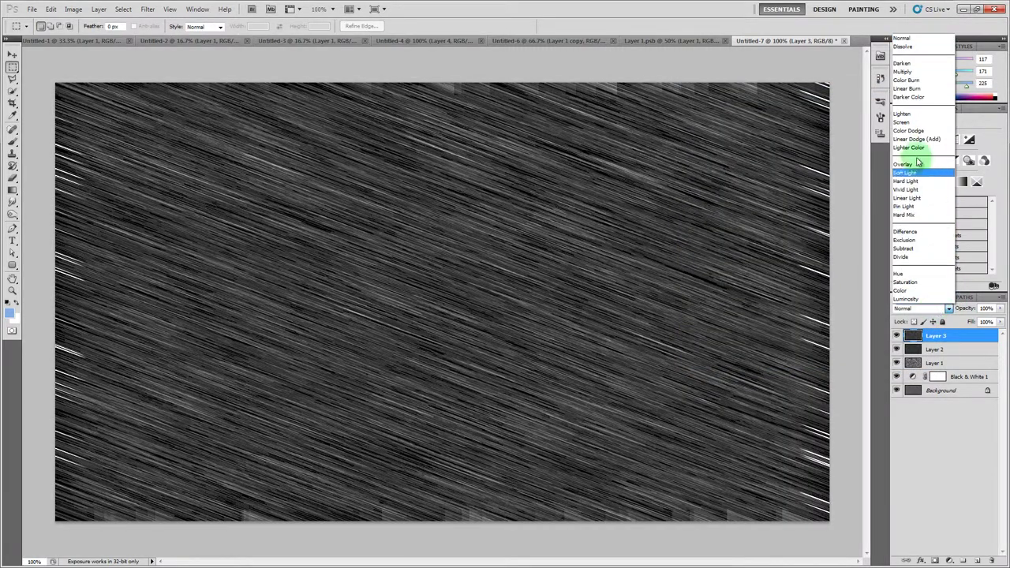
click(904, 122)
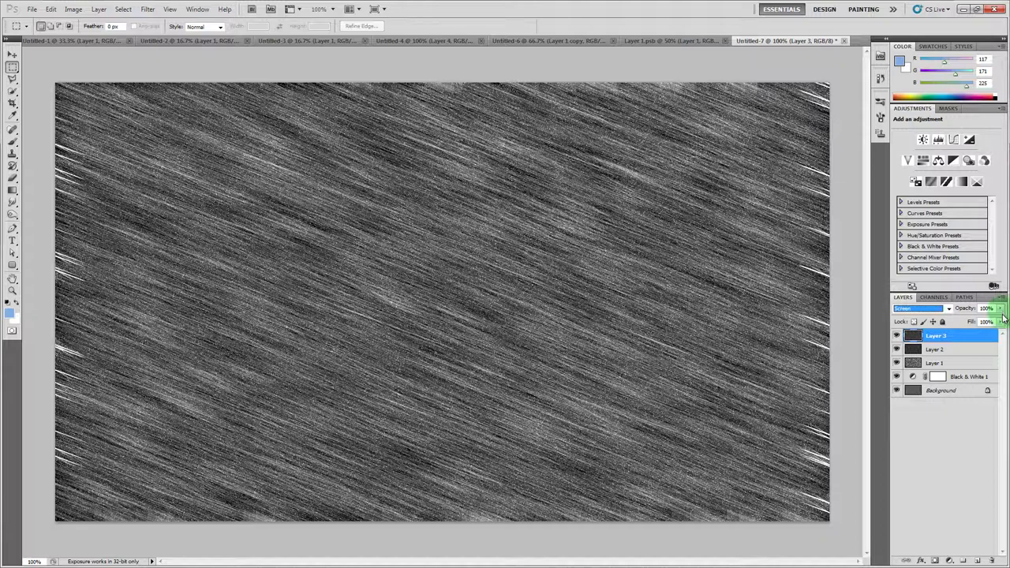
click(1000, 322)
drag(976, 332, 982, 335)
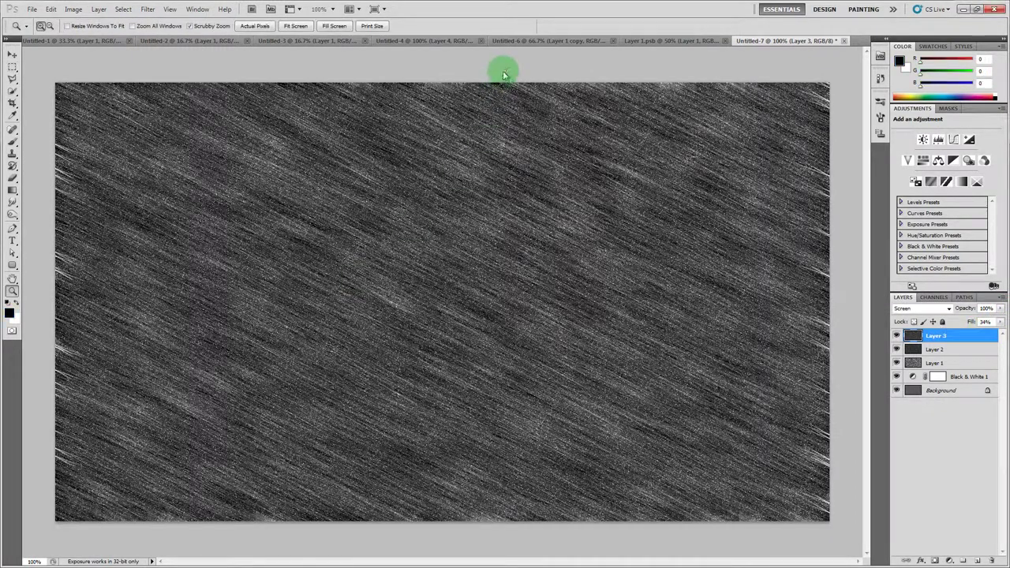
Copy the merged image of the whole canvas and paste it as a new layer on top
key(ctrl+a)
click(50, 9)
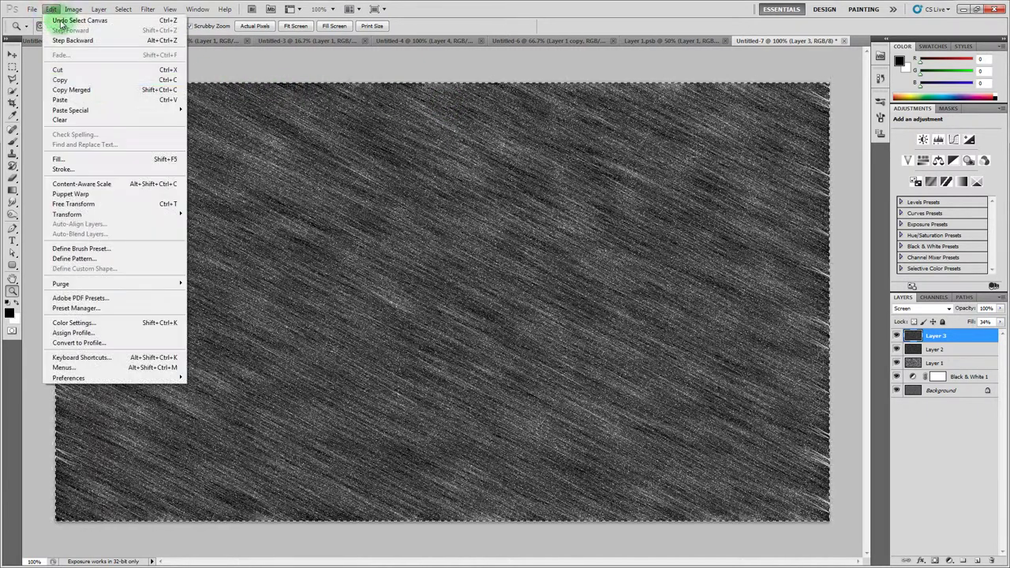
click(167, 90)
key(ctrl+v)
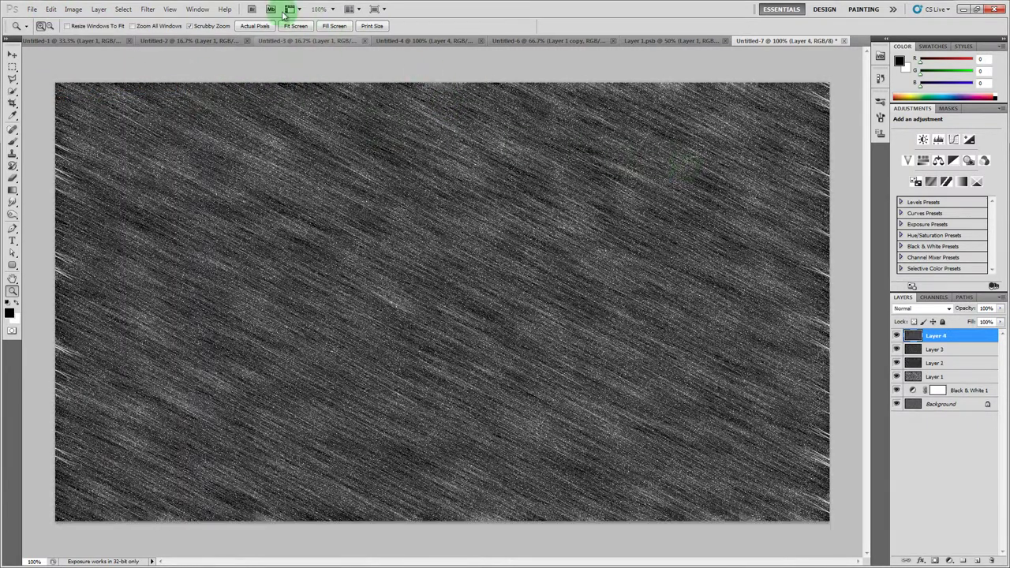
Apply a 1.0-pixel Gaussian Blur to the merged copy, Layer 4, and lower its opacity to 77%
click(147, 9)
mouse_move(237, 105)
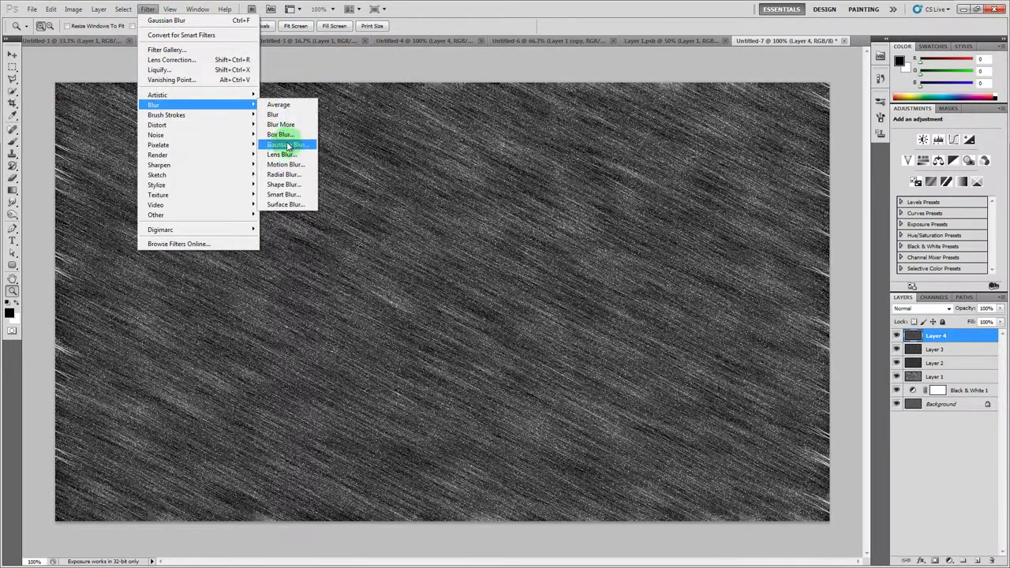
click(288, 145)
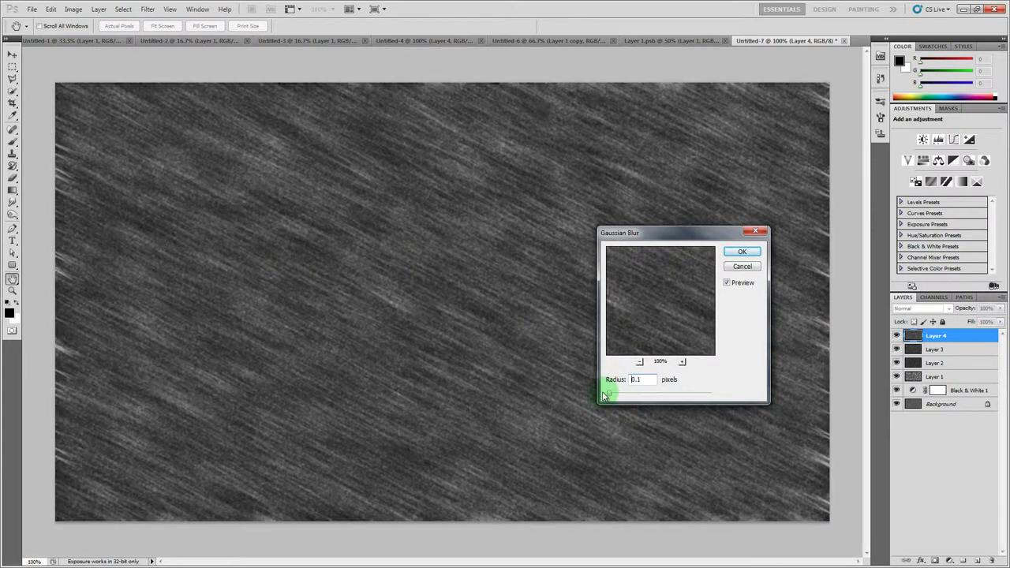
drag(604, 394, 617, 396)
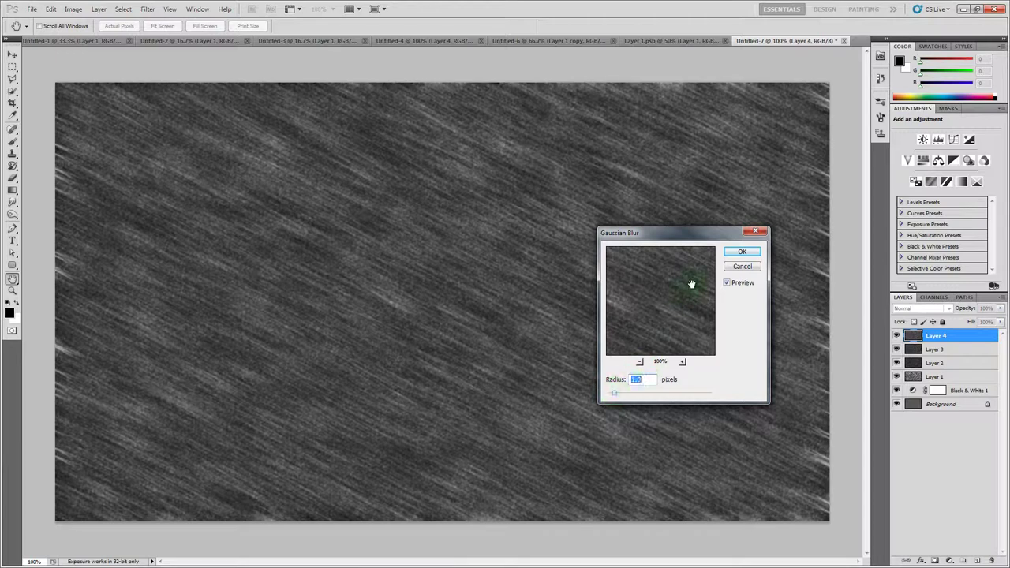
click(731, 255)
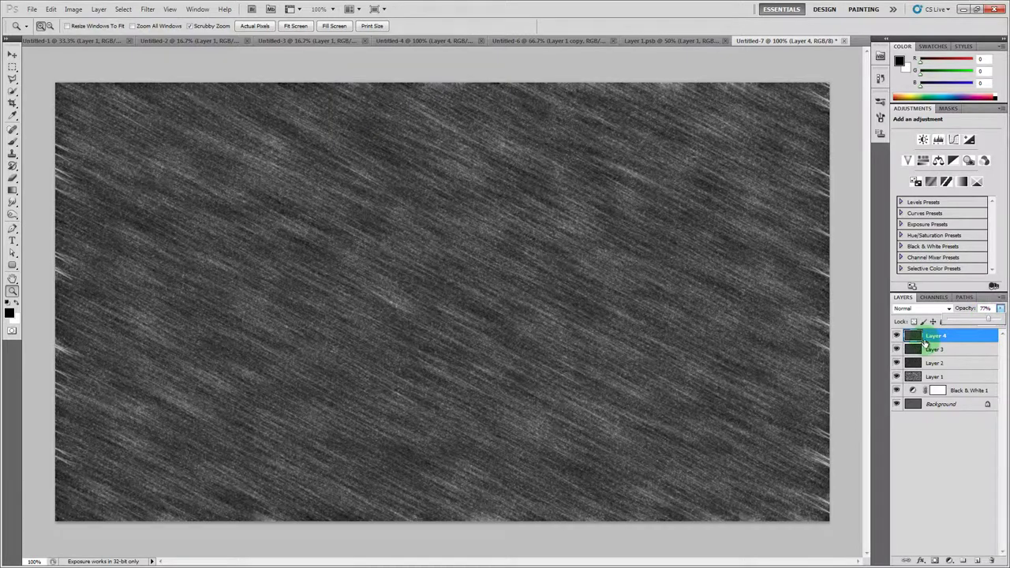
Fill the Background layer with white and add a new layer directly above it
click(953, 406)
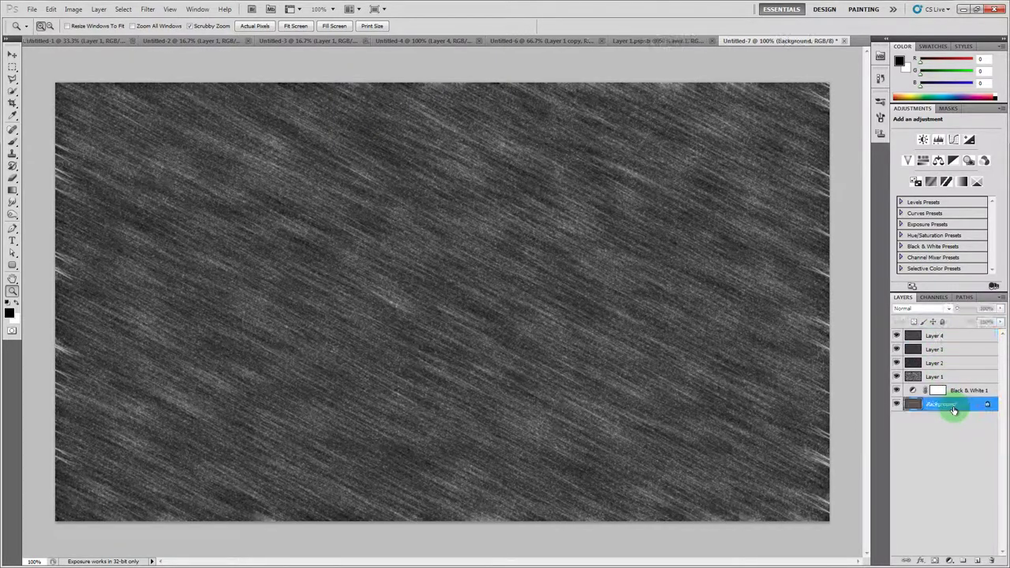
key(ctrl+BackSpace)
key(ctrl+shift+alt+e)
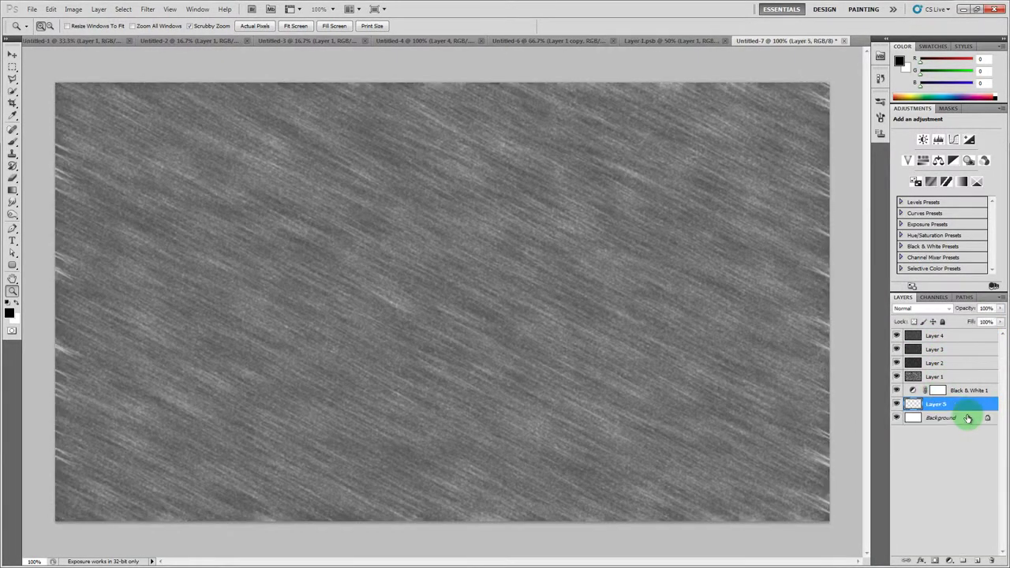
Select all layers above the Background and convert them into one smart object
shift+click(952, 340)
right_click(951, 336)
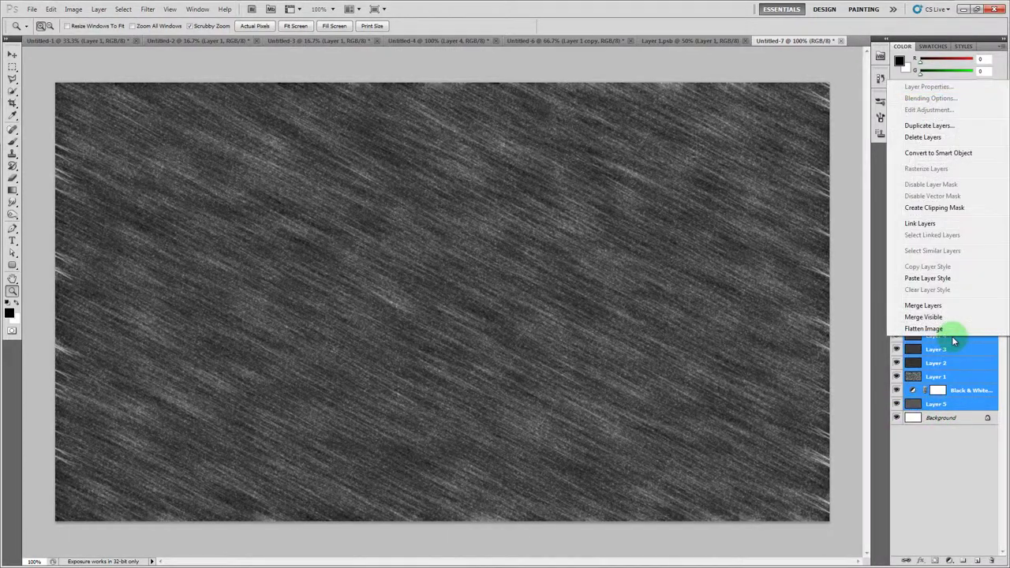
click(935, 155)
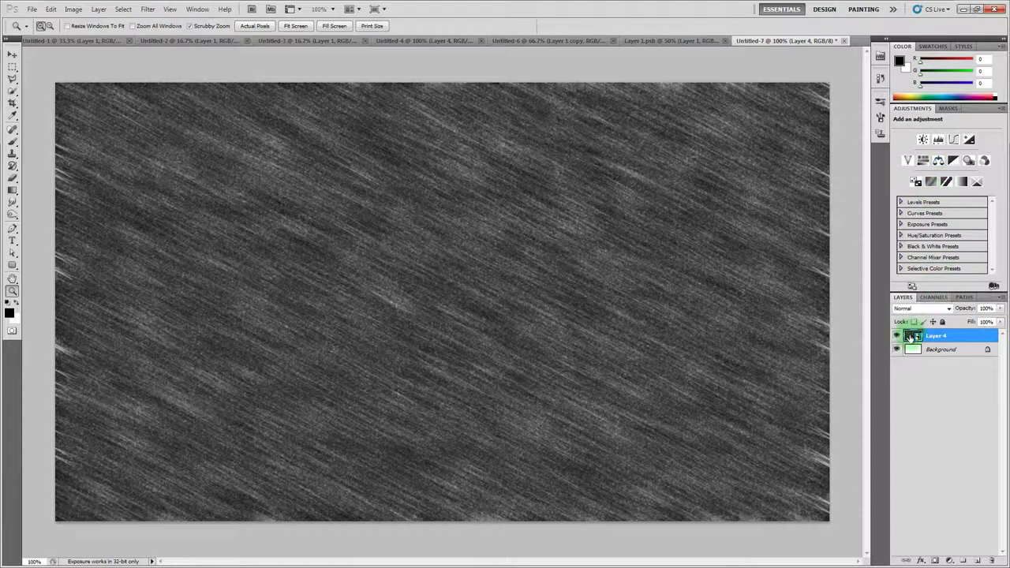
Add a Levels adjustment clipped to the smart object, raising the black output level and lowering the white output level to about 158
click(98, 9)
mouse_move(152, 103)
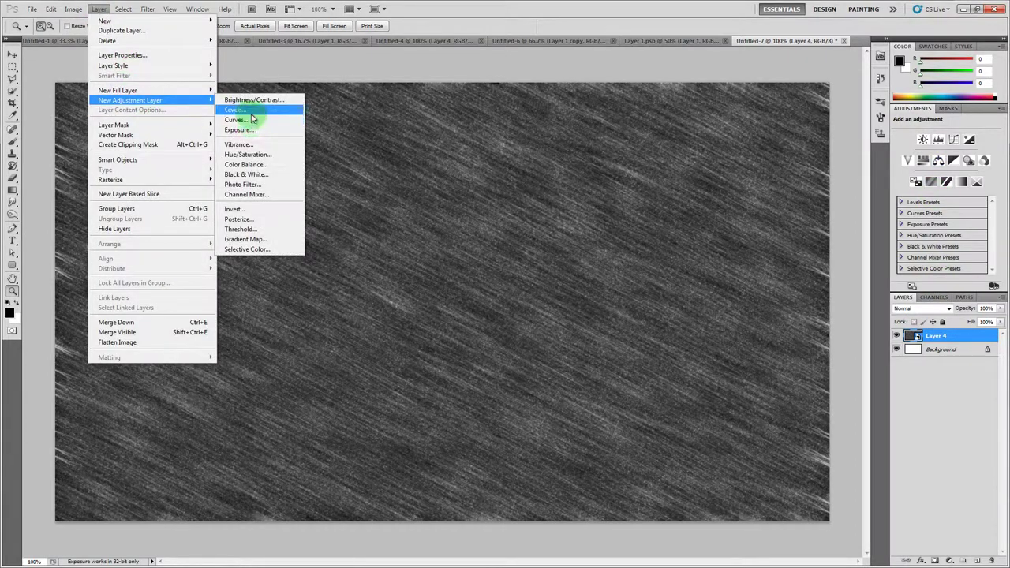
click(254, 111)
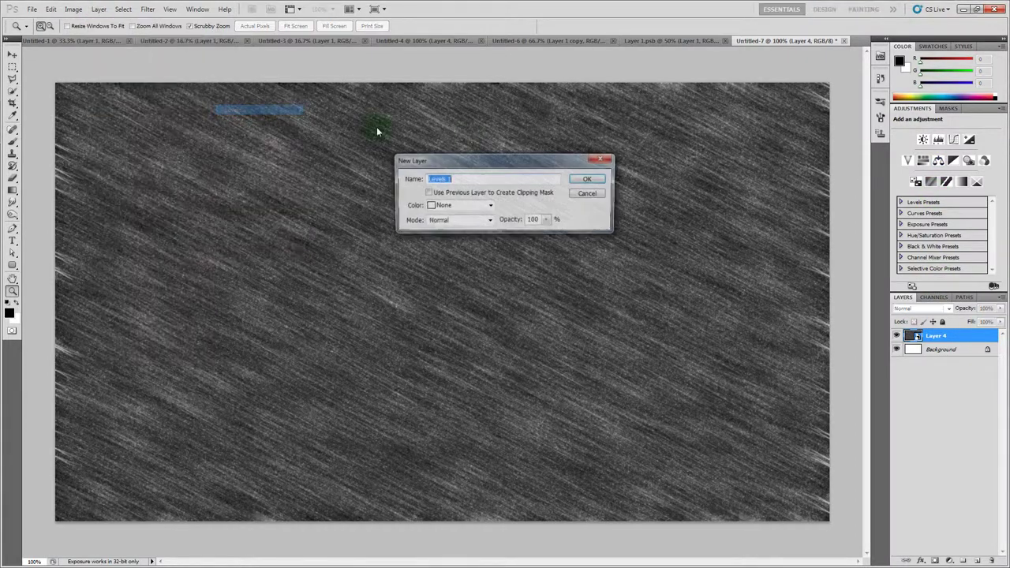
click(588, 179)
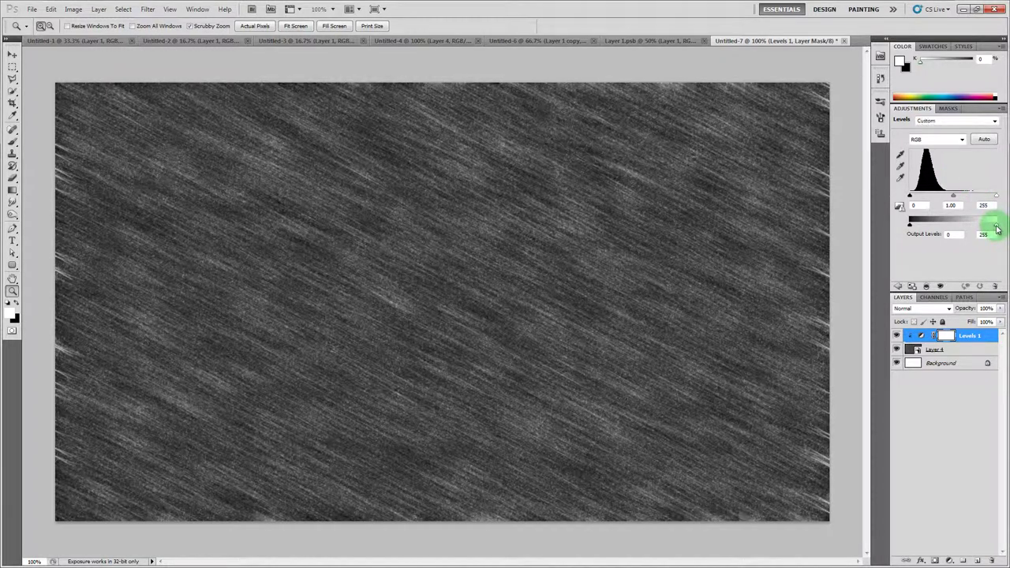
drag(996, 226, 928, 226)
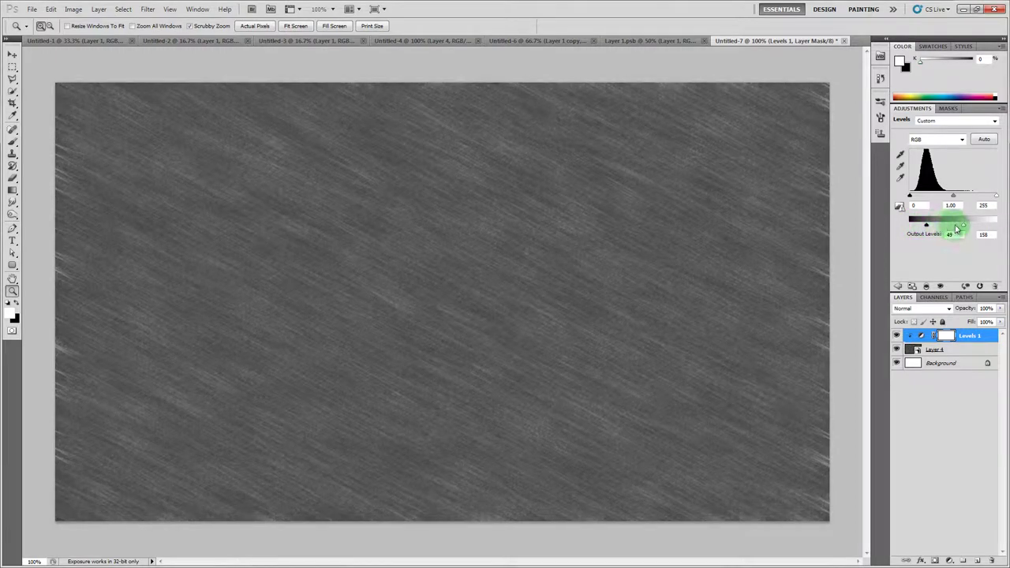
mouse_move(953, 199)
mouse_down()
mouse_move(942, 198)
mouse_move(956, 196)
mouse_up()
Add a new layer named light above the Levels adjustment and make it a clipping mask
click(977, 560)
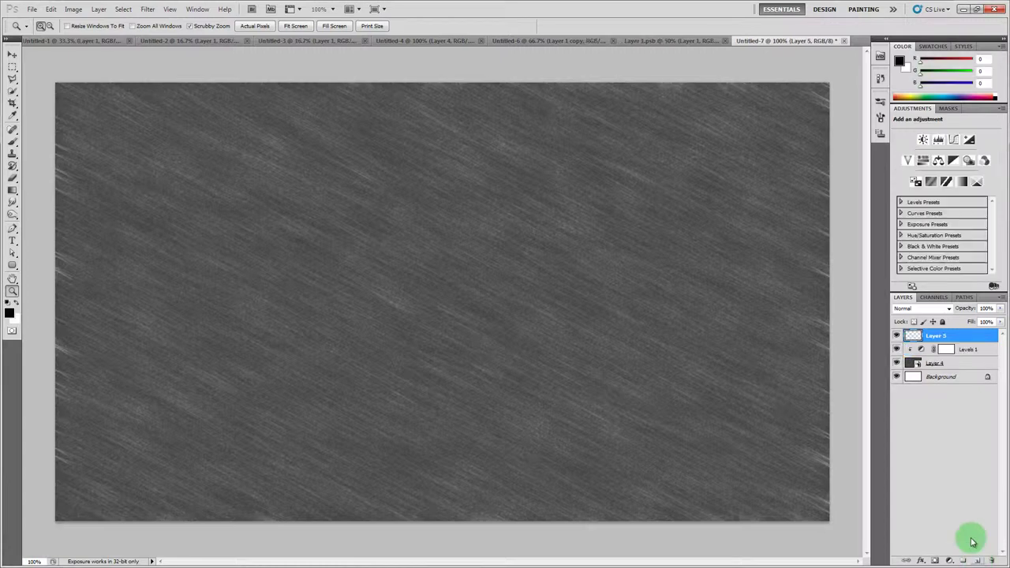
right_click(941, 340)
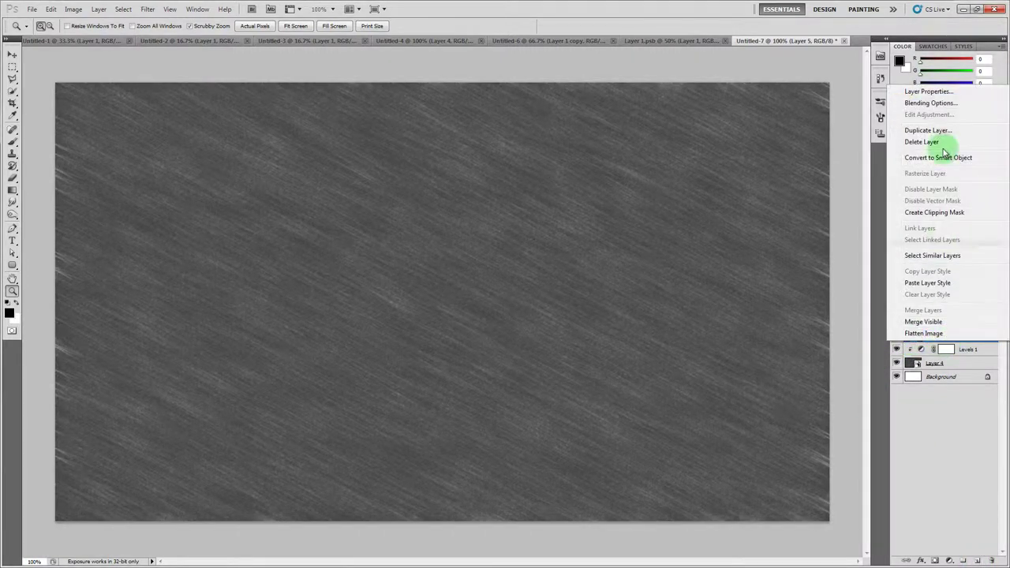
click(935, 91)
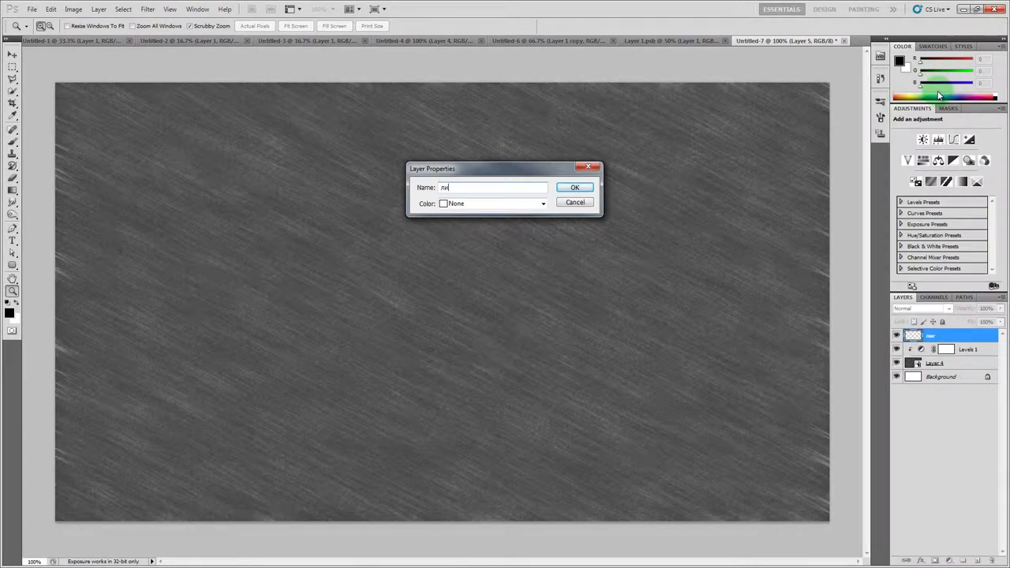
key(Return)
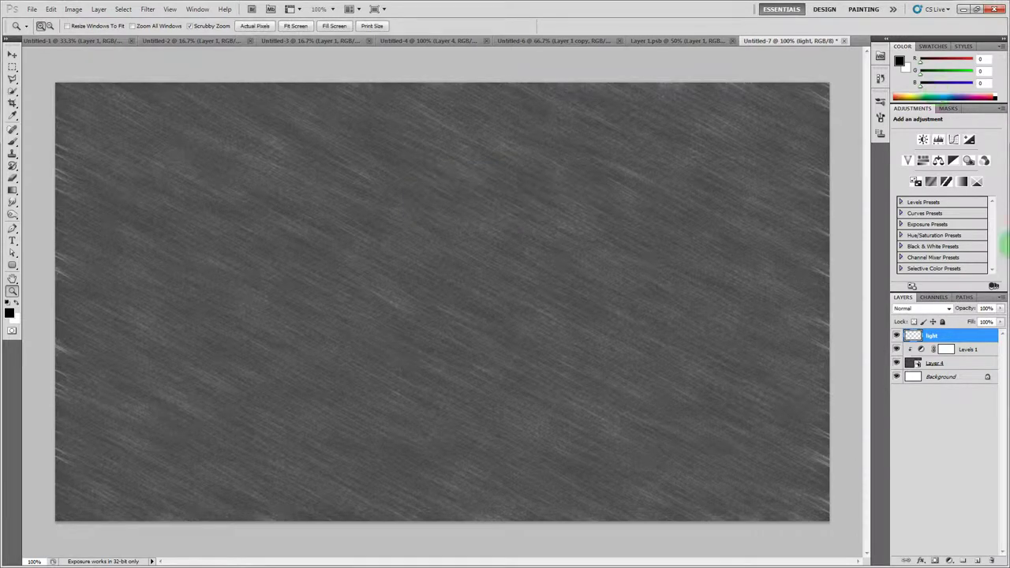
right_click(965, 338)
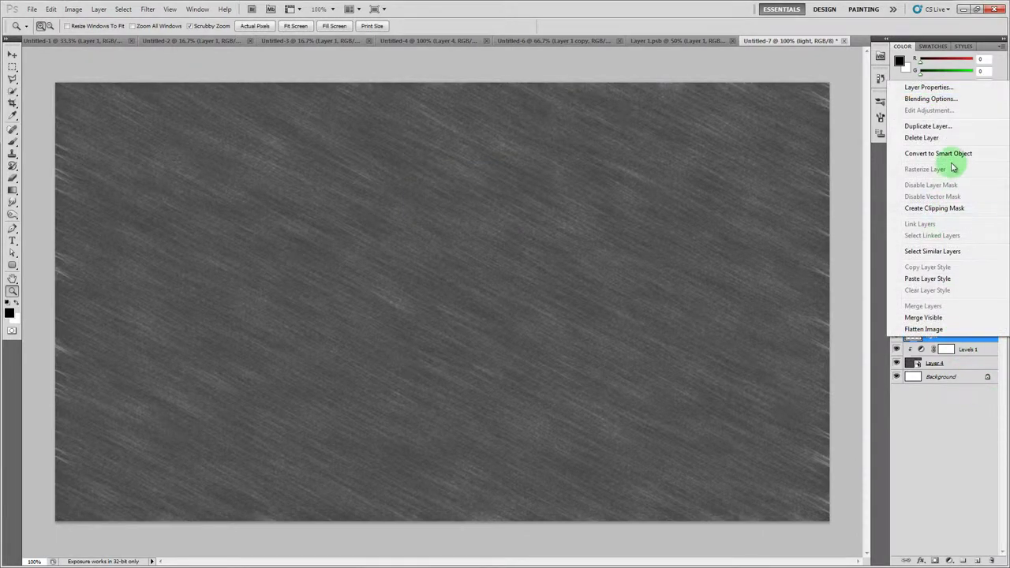
click(934, 207)
Draw a wide diagonal band of white on the light layer with a reflected Foreground to Transparent gradient
key(g)
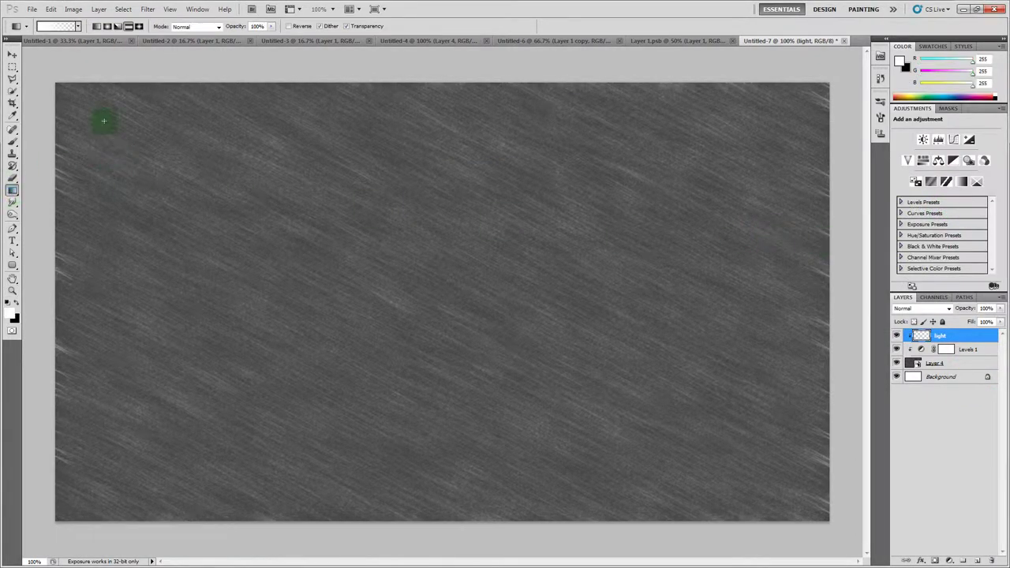
click(56, 27)
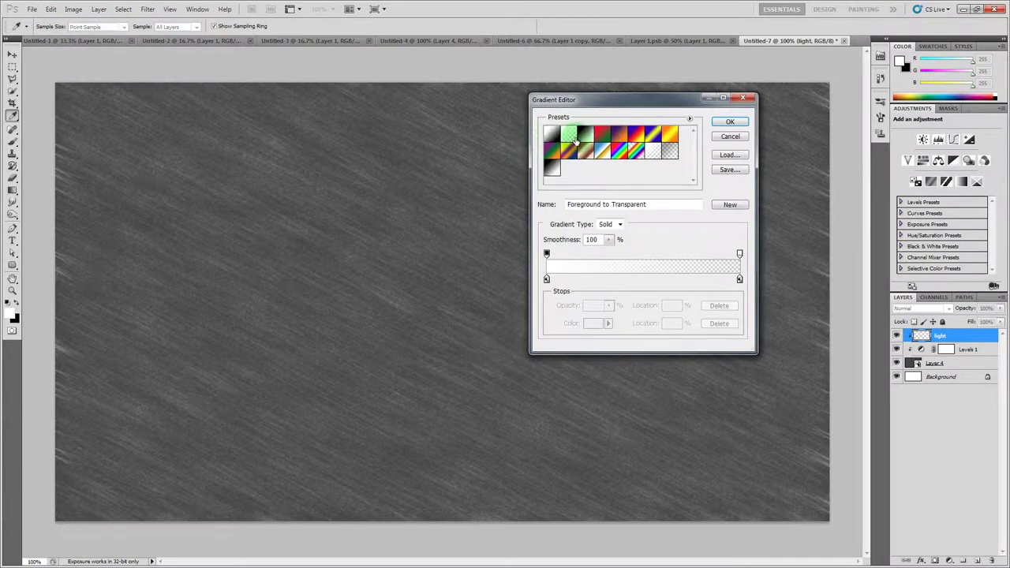
click(727, 121)
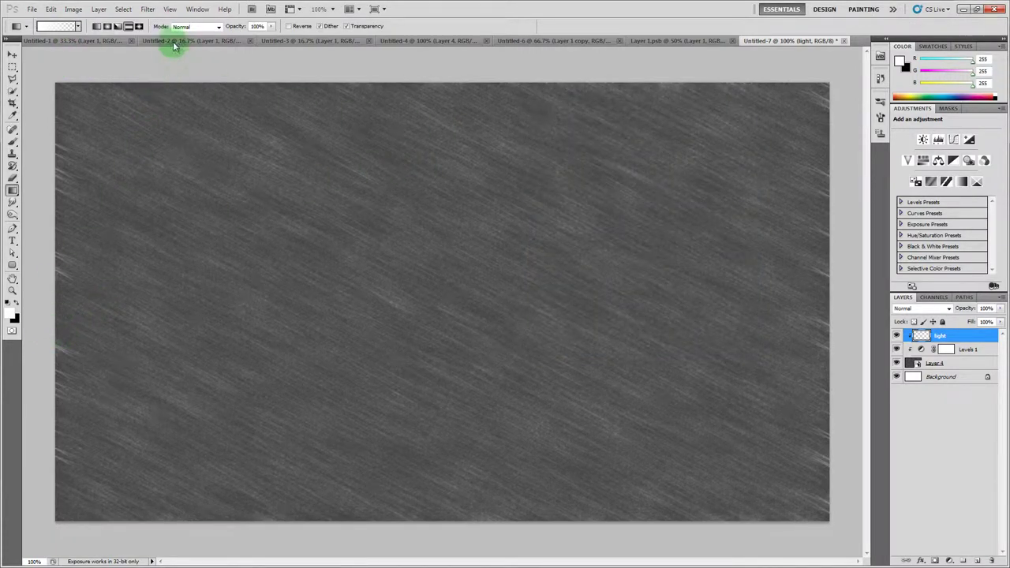
click(128, 27)
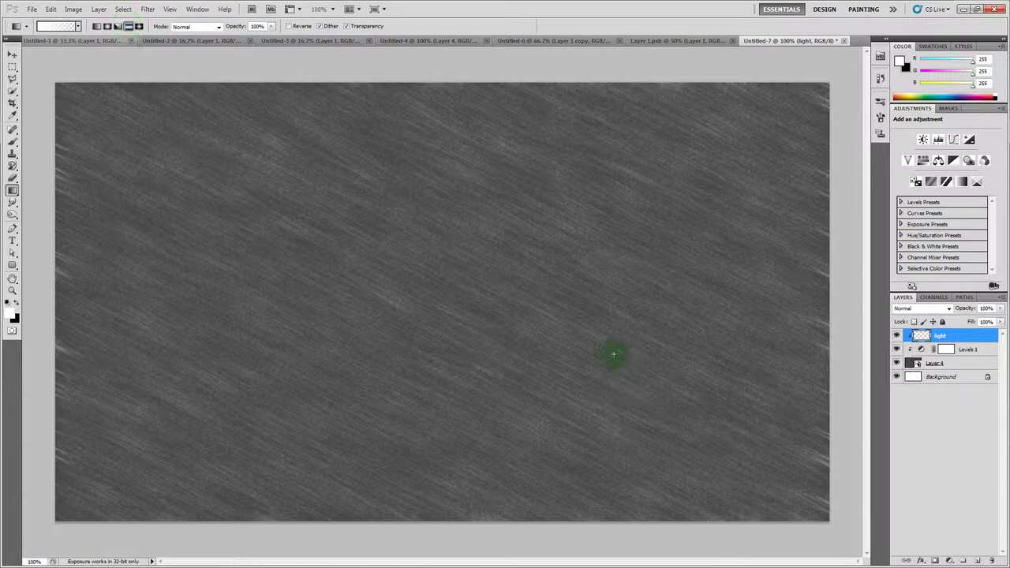
drag(638, 323, 745, 372)
key(ctrl+z)
drag(519, 268, 552, 298)
drag(641, 341, 726, 374)
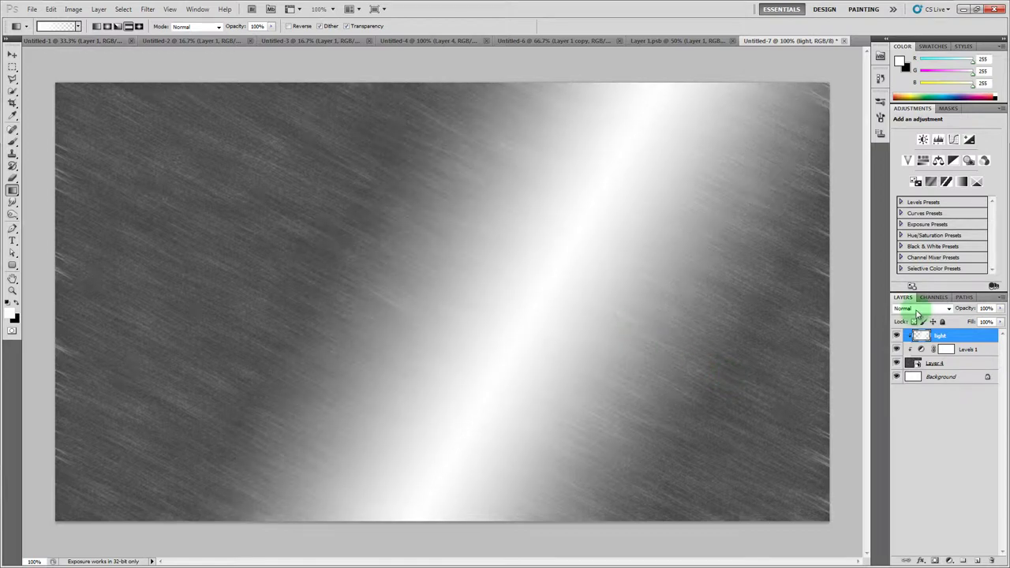
Try the Linear Dodge (Add) blend mode on the light layer with its Fill at 42%
click(917, 309)
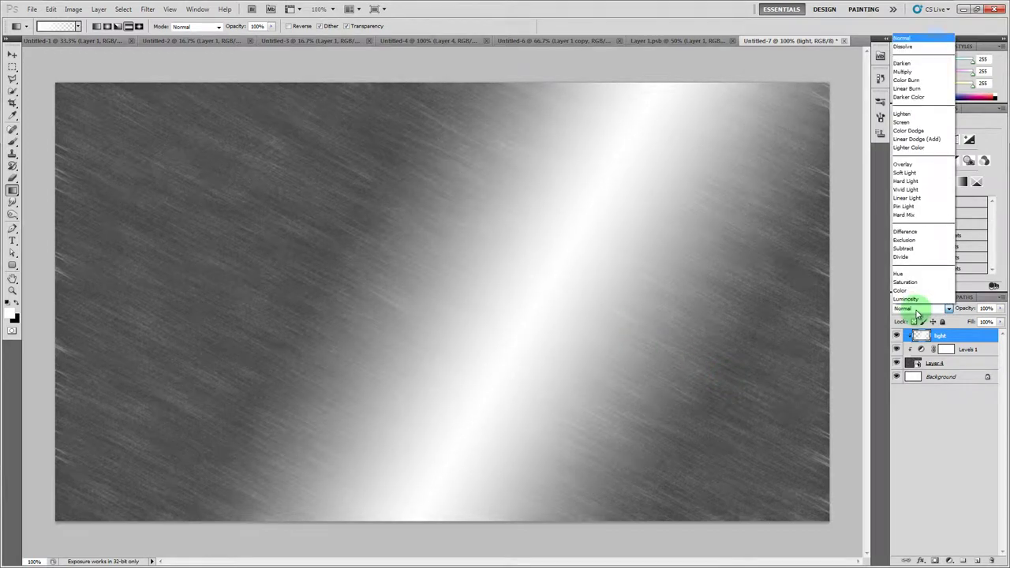
click(916, 138)
drag(1002, 325, 946, 325)
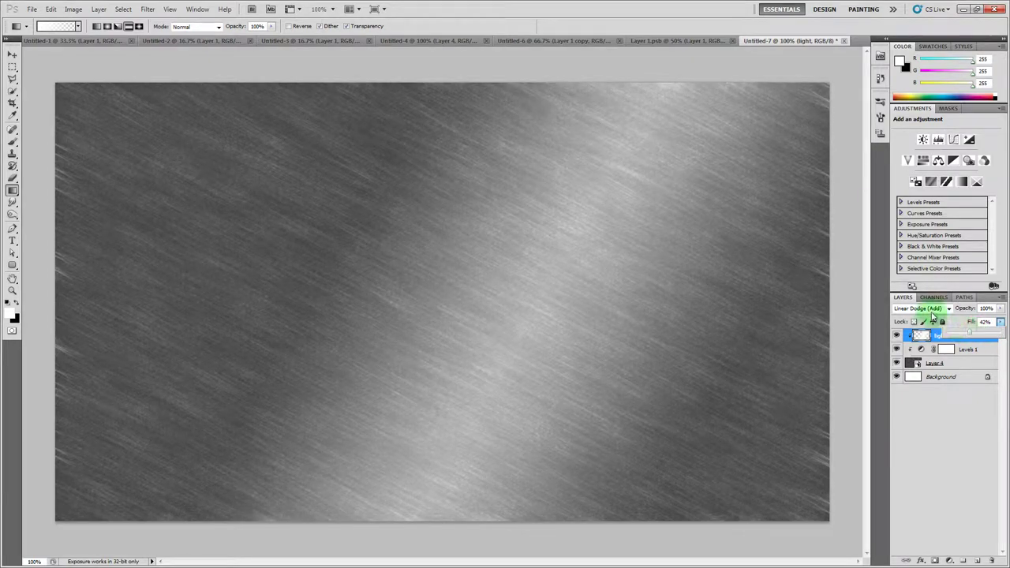
Set the light layer's blend mode to Color Dodge and its Fill to 69%
click(922, 308)
click(912, 131)
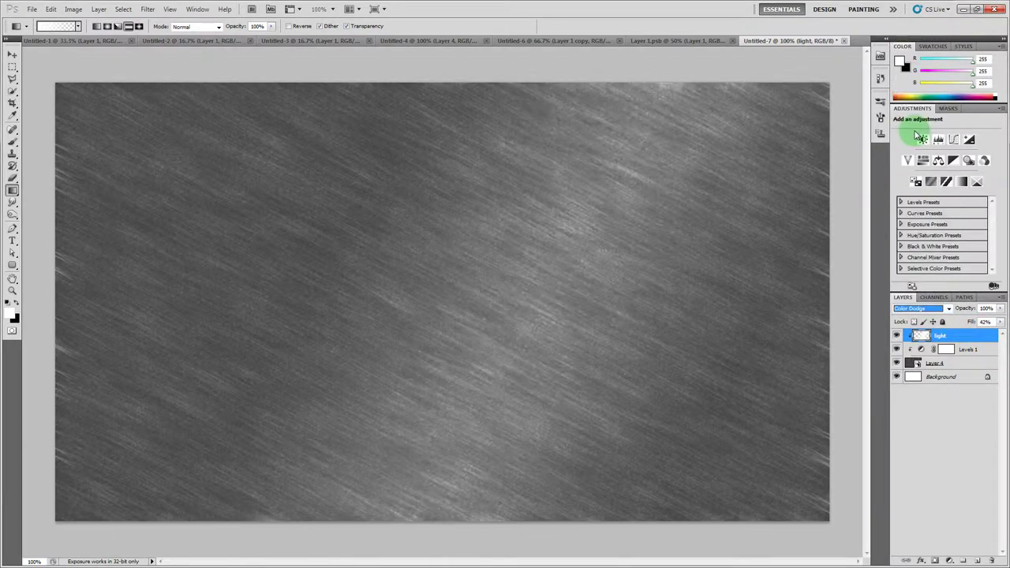
drag(1000, 324, 931, 336)
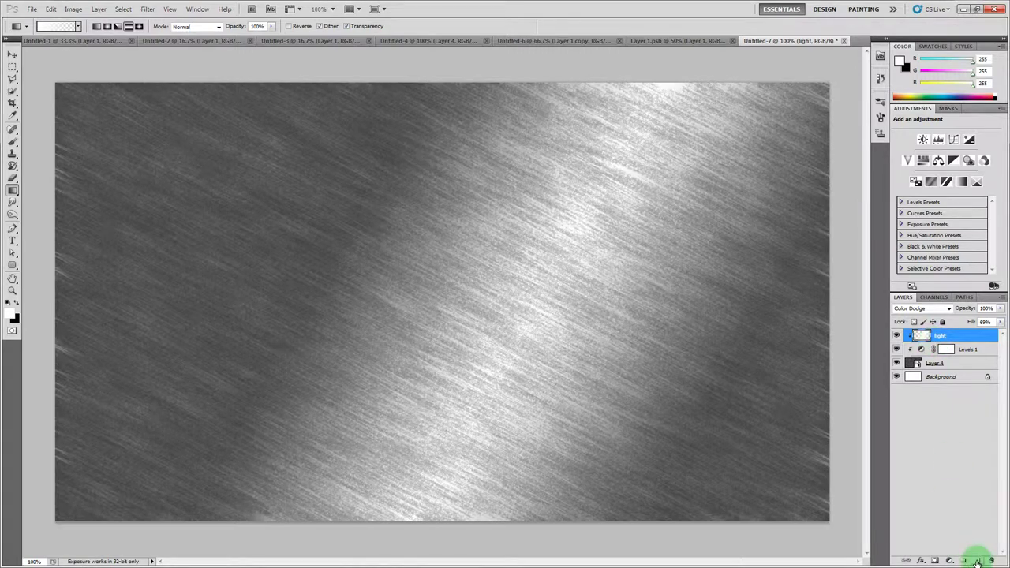
Add a new layer named shadow above the light layer and make it a clipping mask
click(977, 560)
right_click(943, 337)
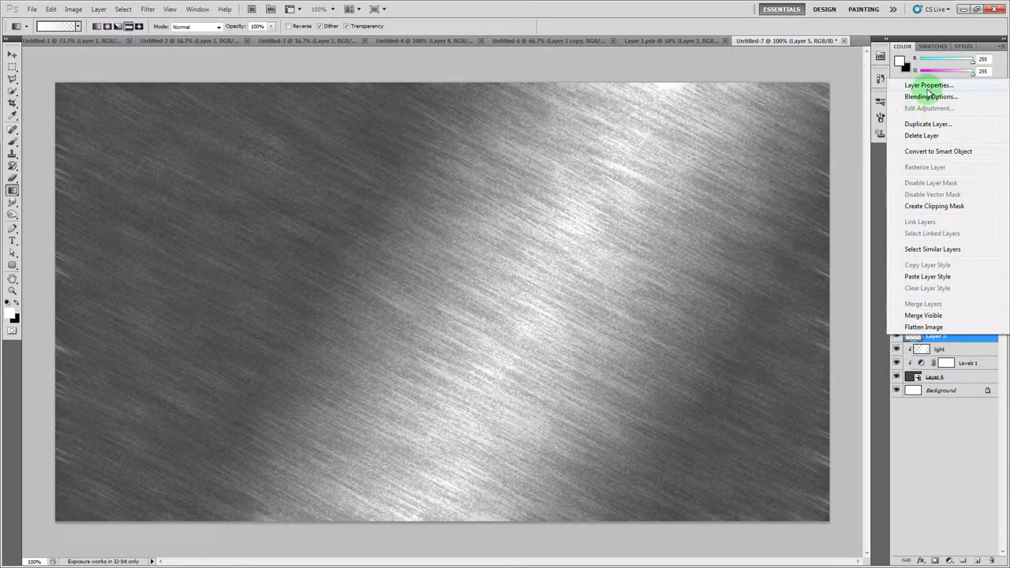
click(925, 49)
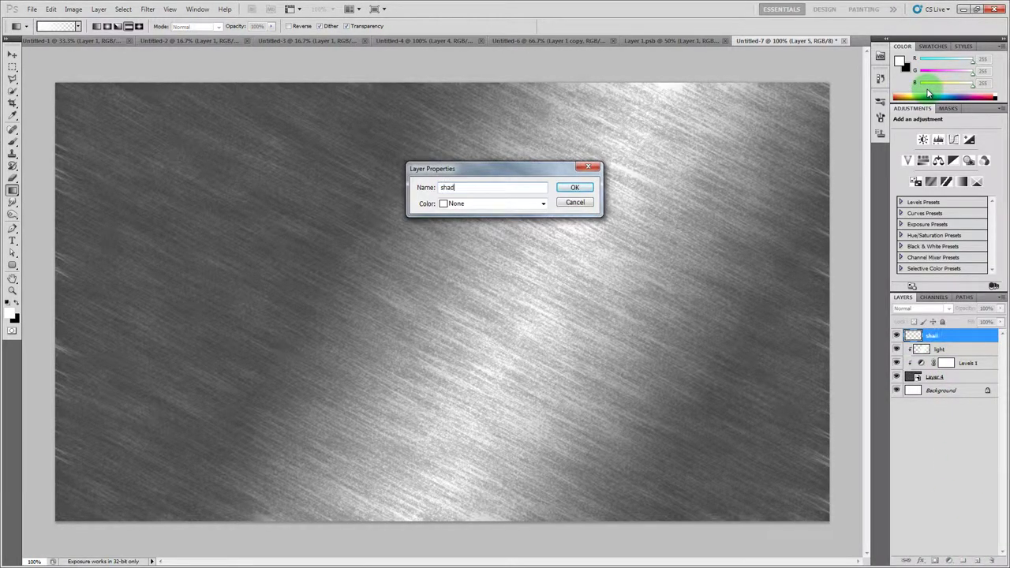
text(shadow)
key(Return)
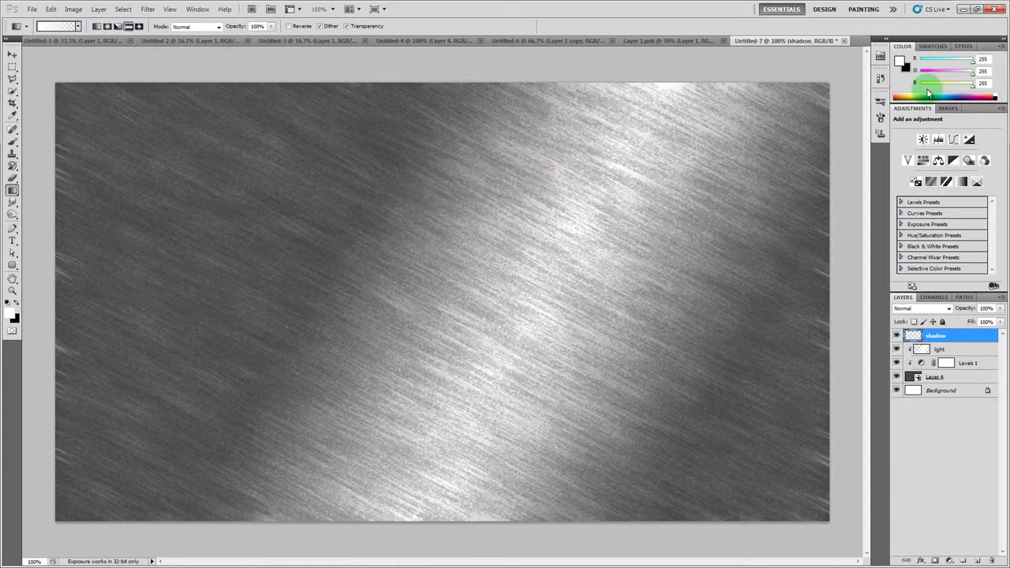
right_click(936, 338)
click(934, 209)
Draw a diagonal black reflected gradient across the upper-left area of the metal on the shadow layer
click(12, 310)
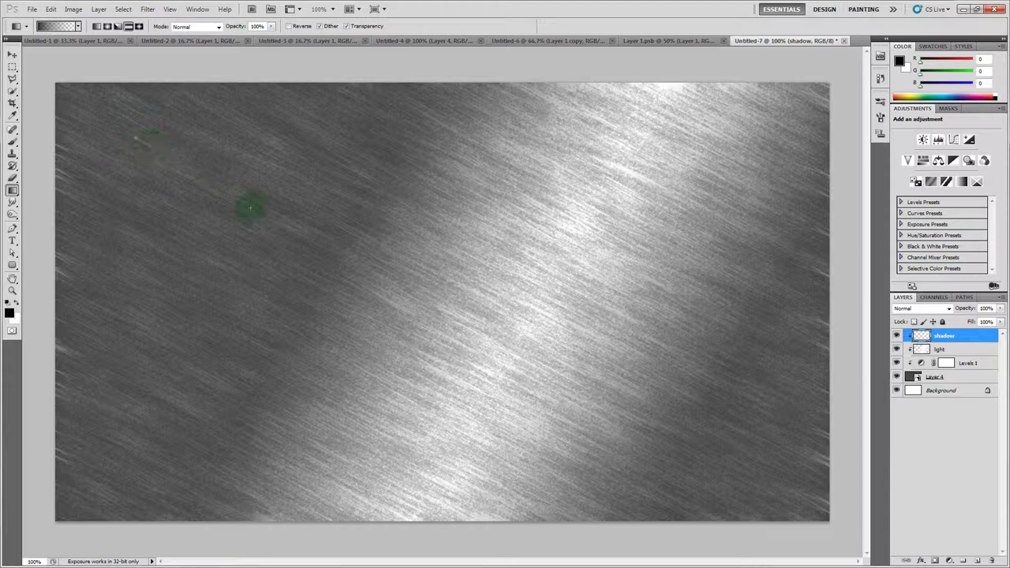
drag(250, 208, 358, 259)
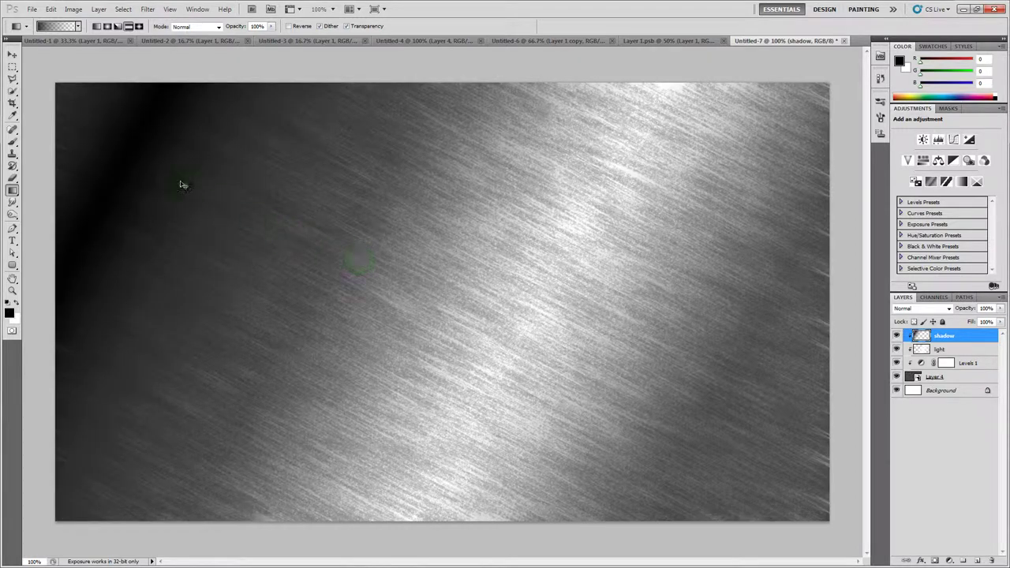
key(ctrl+z)
drag(147, 157, 401, 293)
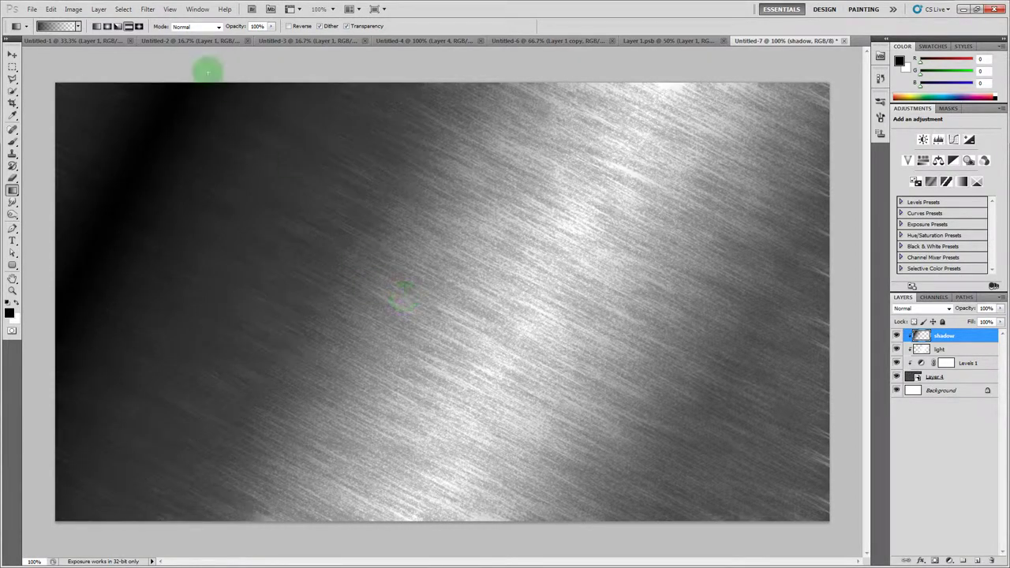
Set the shadow layer to Vivid Light with 25% Fill, and set the light layer's Fill to 64%
click(933, 309)
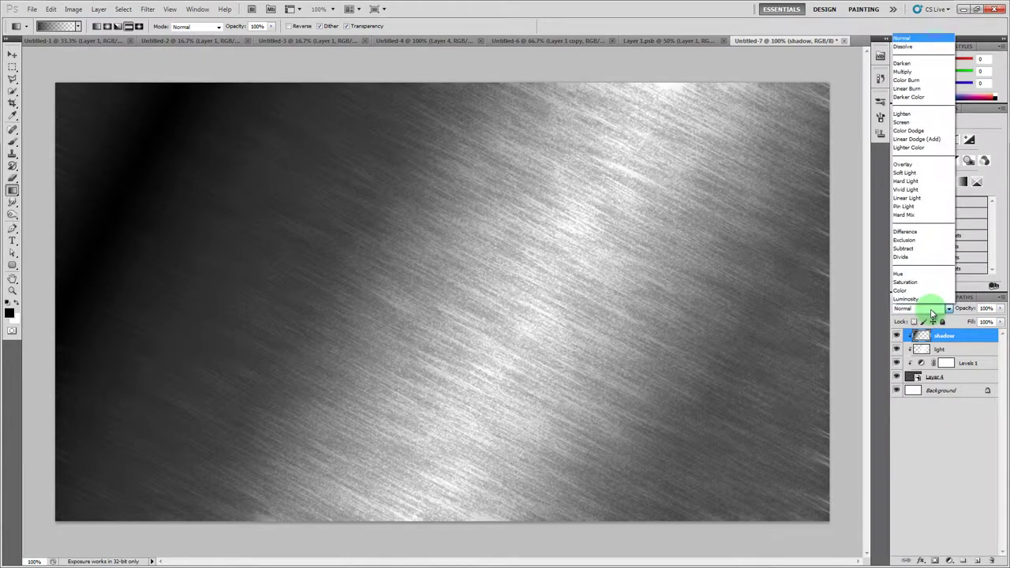
click(909, 190)
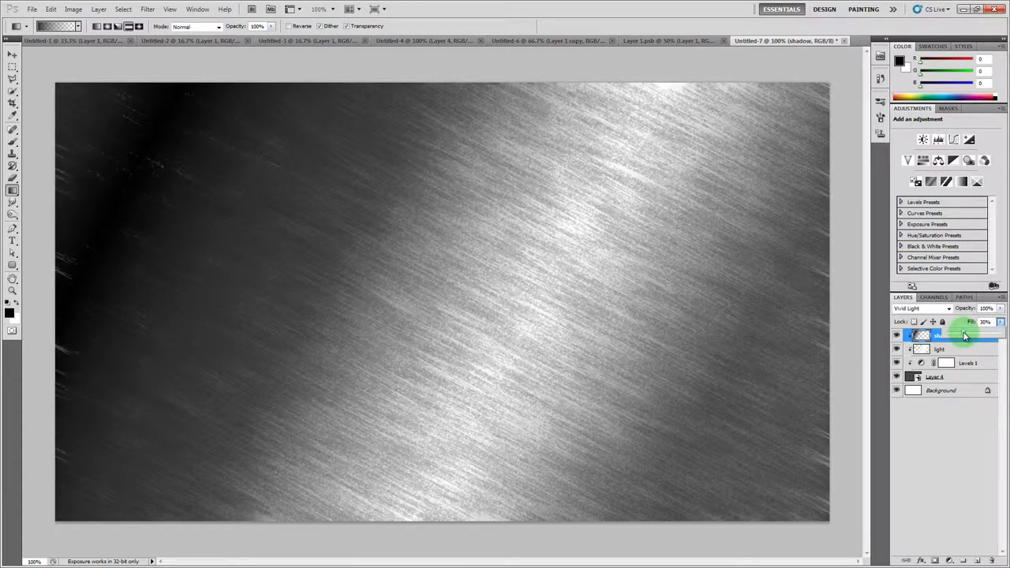
drag(959, 334, 961, 336)
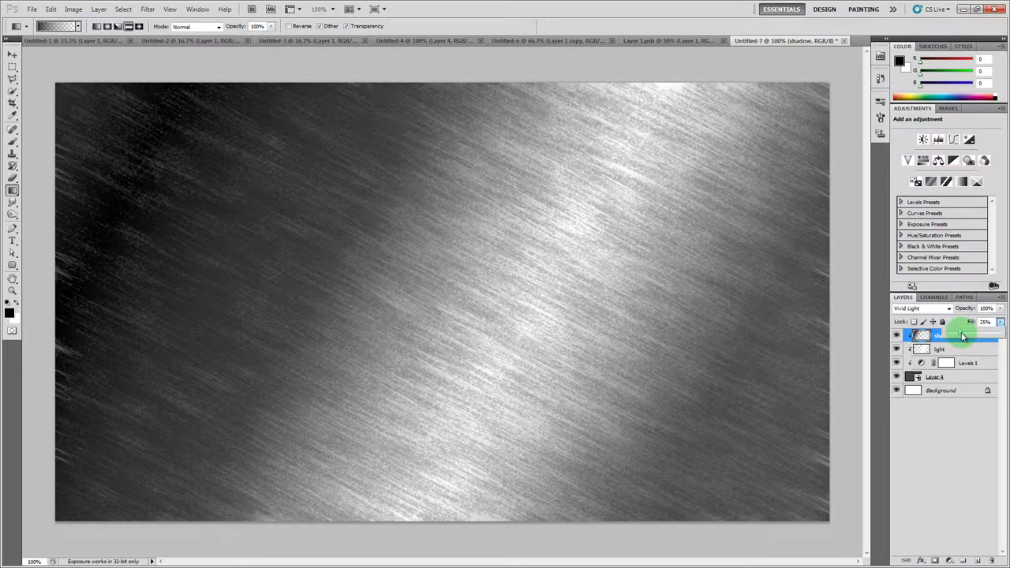
click(313, 233)
click(11, 67)
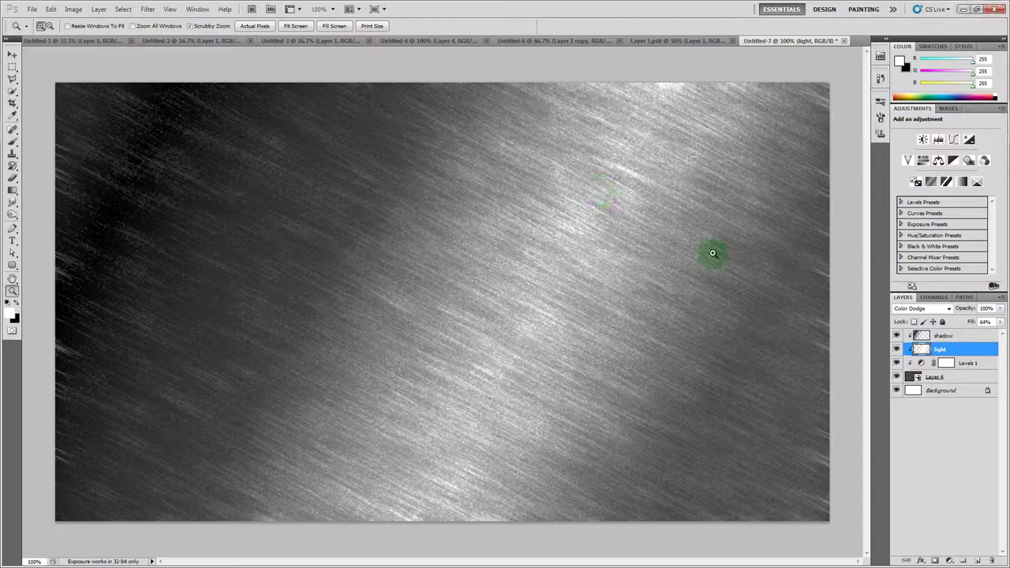
Erase all the content of the light and shadow layers, and deselect
click(945, 373)
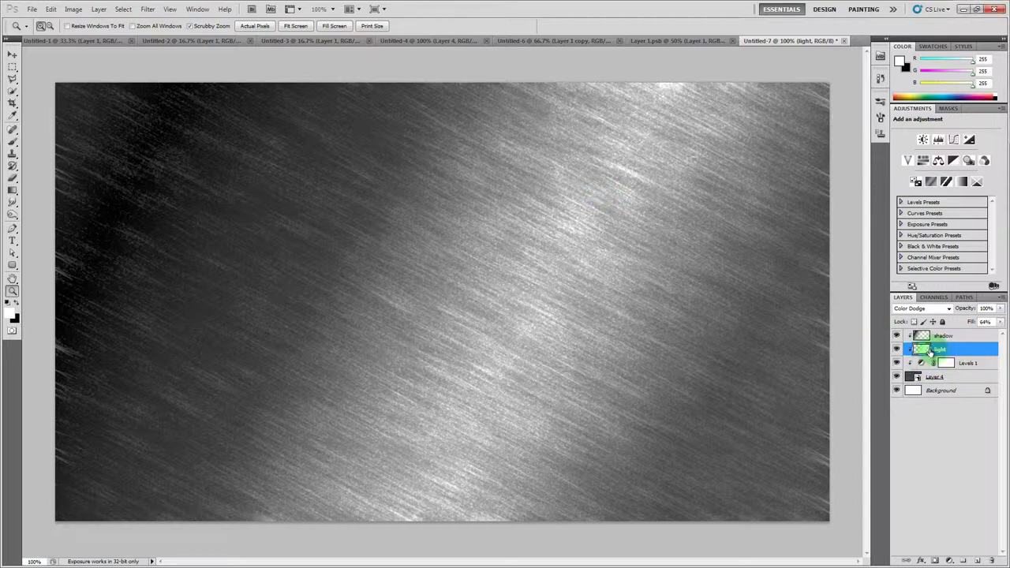
key(ctrl+a)
key(Delete)
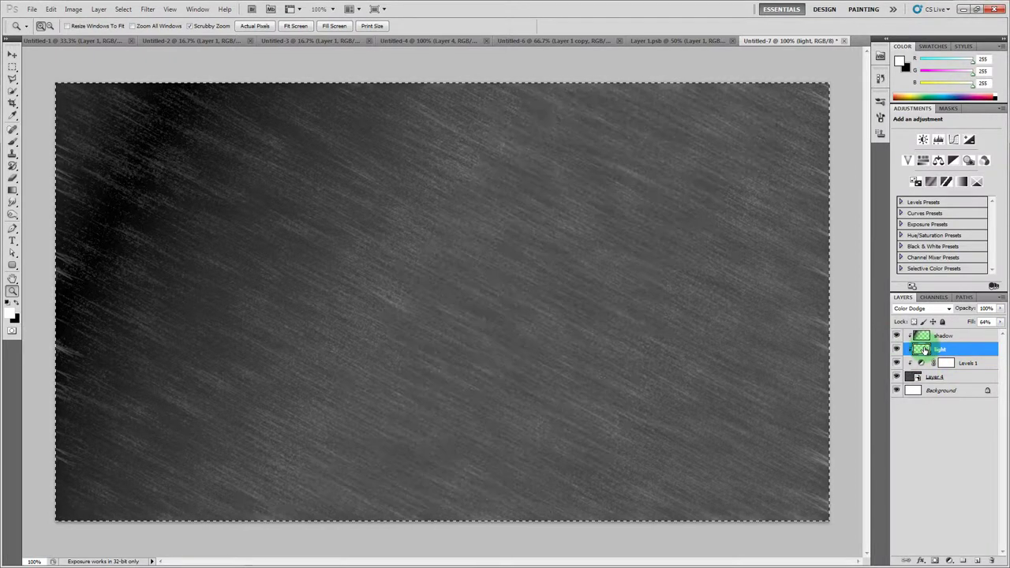
click(926, 338)
key(Delete)
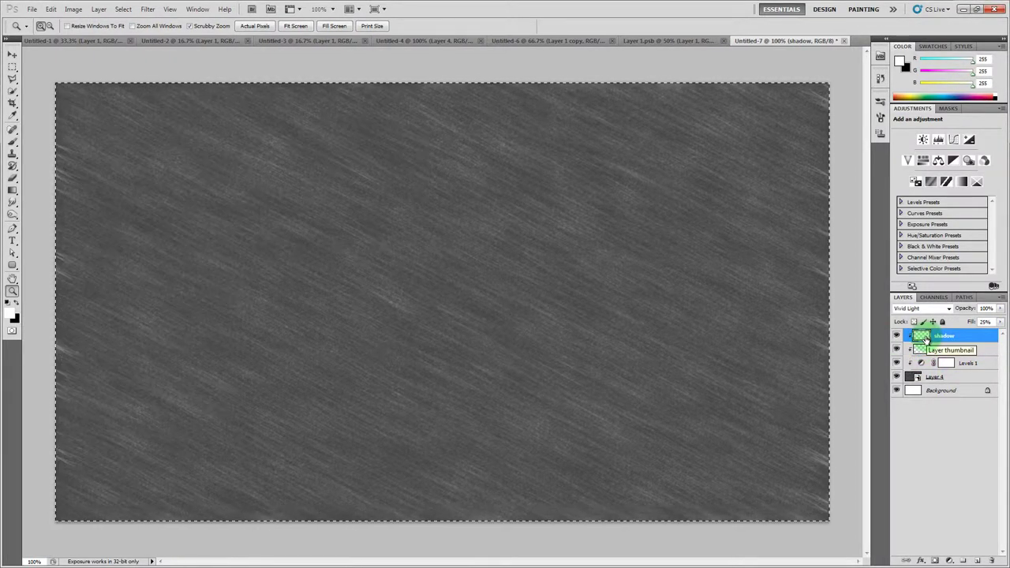
click(14, 68)
click(81, 64)
Add a layer mask to Layer 4 and invert it to black so the metal is hidden
click(936, 376)
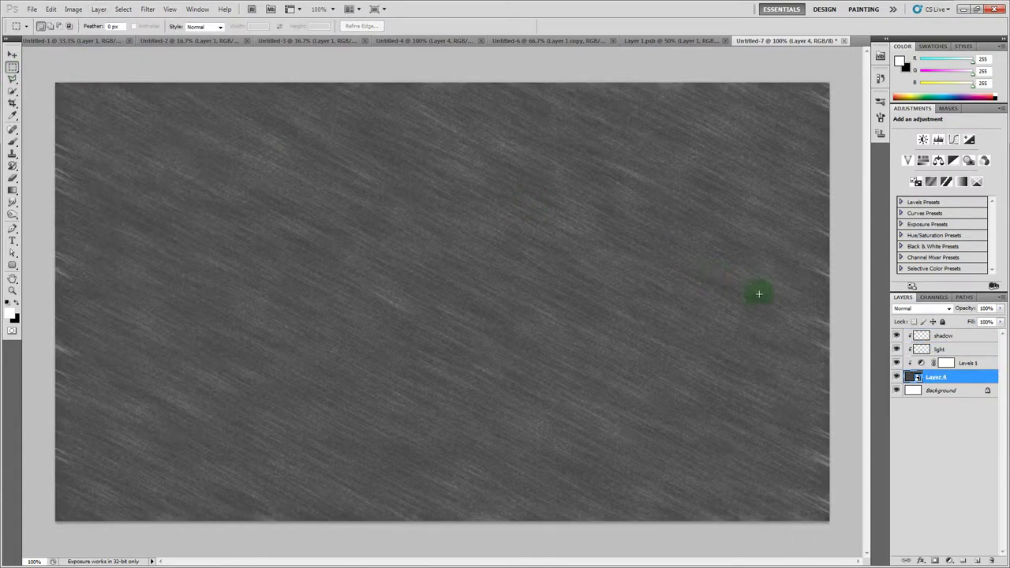
click(98, 9)
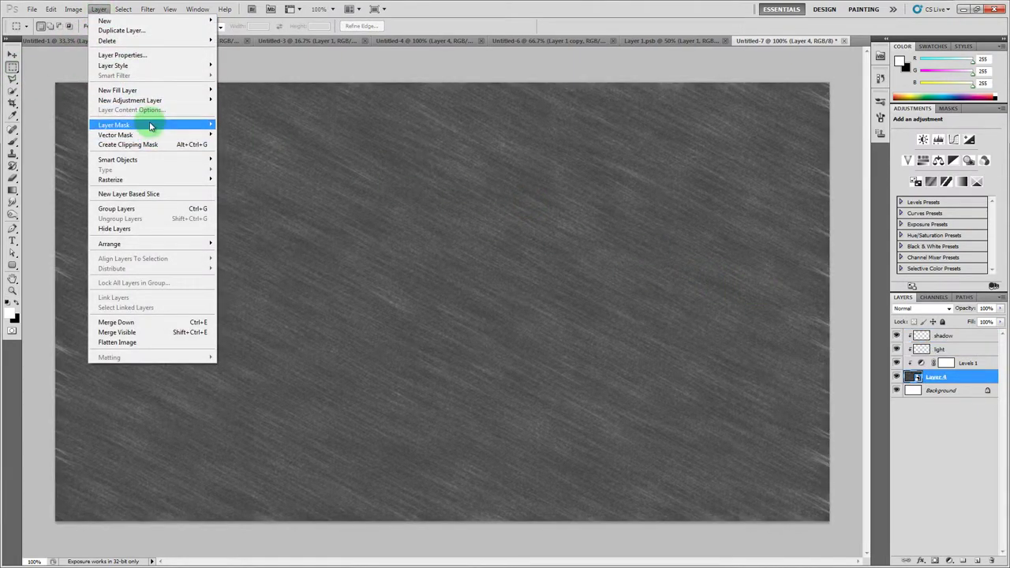
mouse_move(150, 126)
click(237, 126)
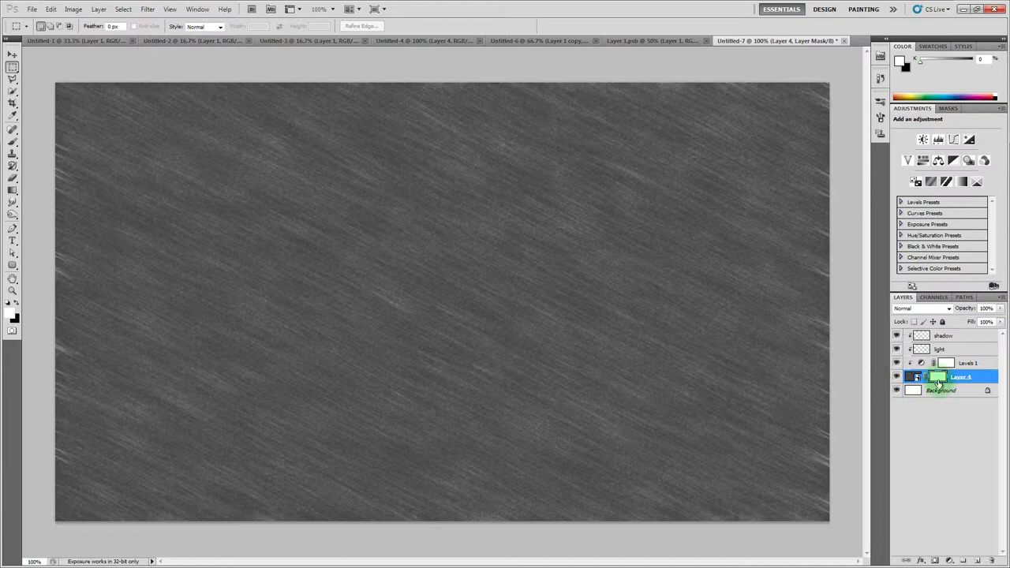
drag(938, 378, 923, 352)
key(ctrl+i)
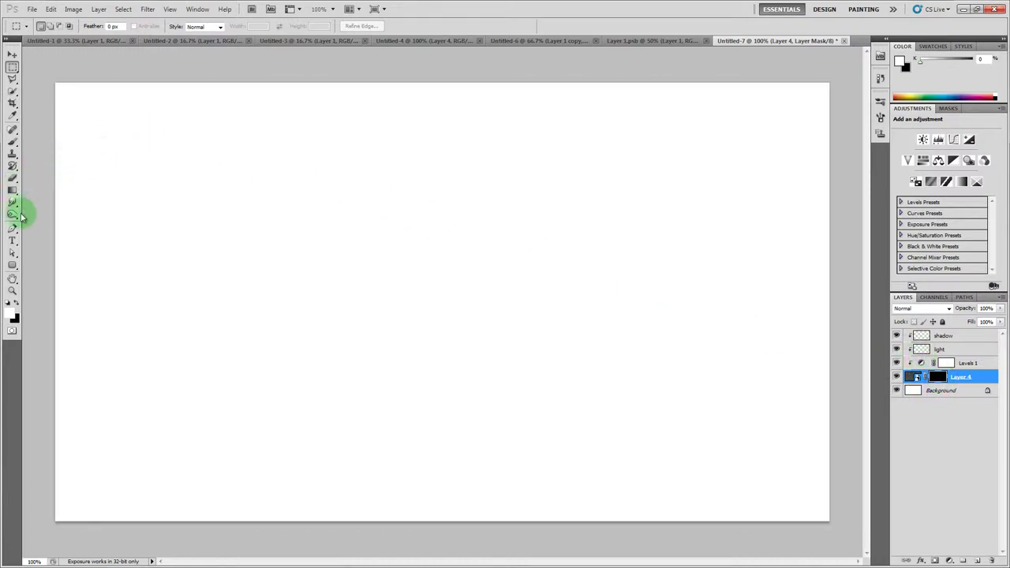
Select a cylinder shape from a rectangle with elliptical top and bottom added, and fill it with white on Layer 4's mask
click(14, 70)
click(75, 63)
drag(328, 182, 563, 372)
click(13, 67)
click(44, 73)
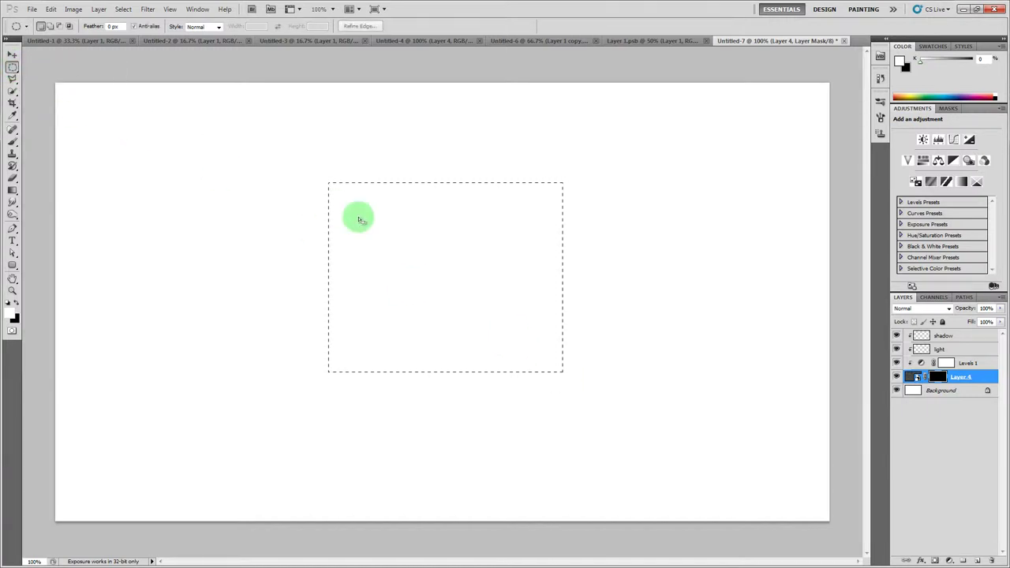
drag(327, 197, 560, 170)
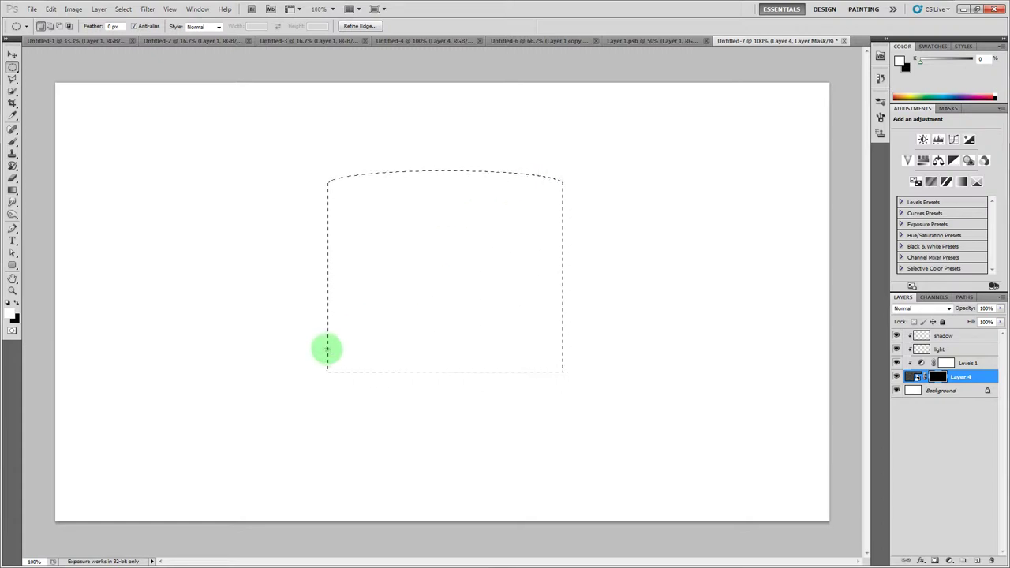
drag(327, 347, 561, 396)
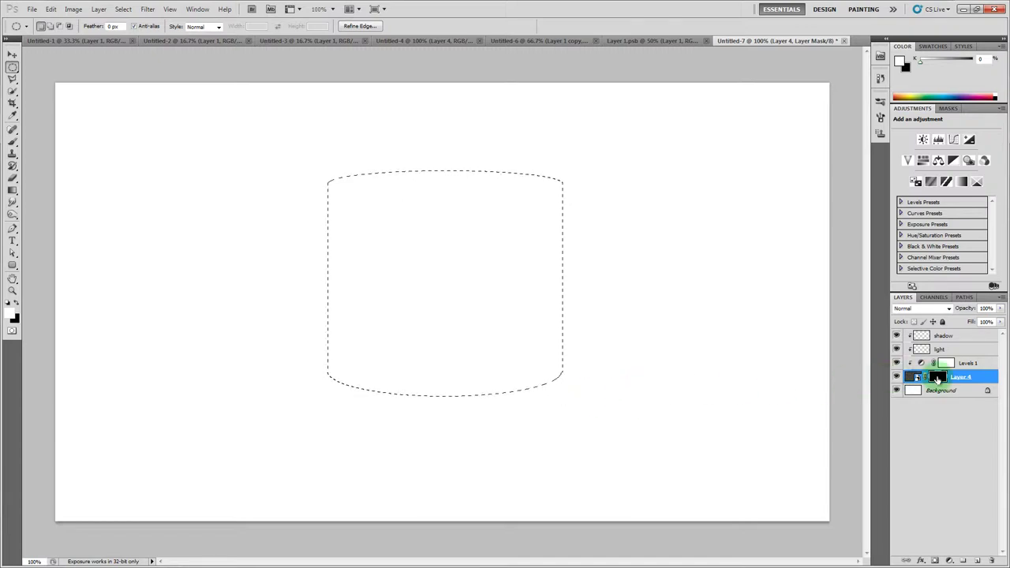
key(alt+BackSpace)
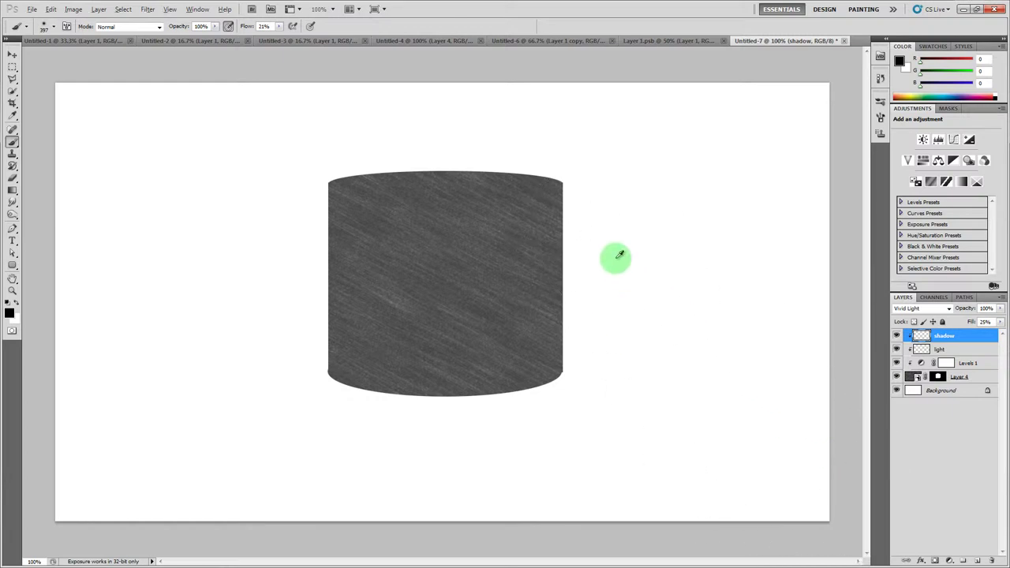
Paint a soft black vertical band down the right half of the cylinder on the shadow layer with brush Flow at 55%
mouse_move(584, 226)
mouse_down()
mouse_move(535, 229)
mouse_move(507, 153)
mouse_move(508, 401)
mouse_move(489, 142)
mouse_move(520, 319)
mouse_move(491, 162)
mouse_move(487, 403)
mouse_up()
click(279, 28)
click(296, 39)
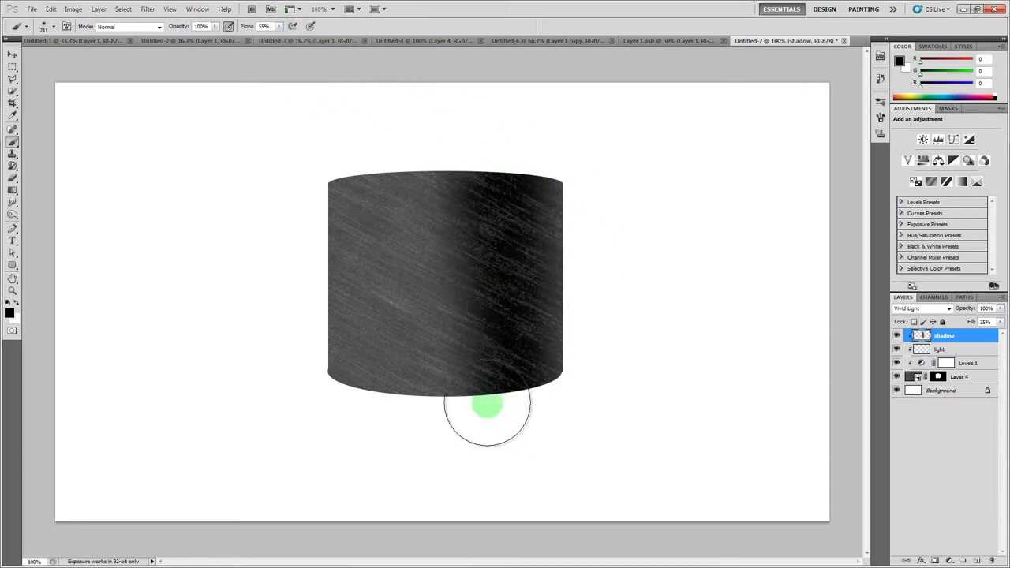
Paint soft white highlights down the left half of the cylinder on the light layer
click(943, 350)
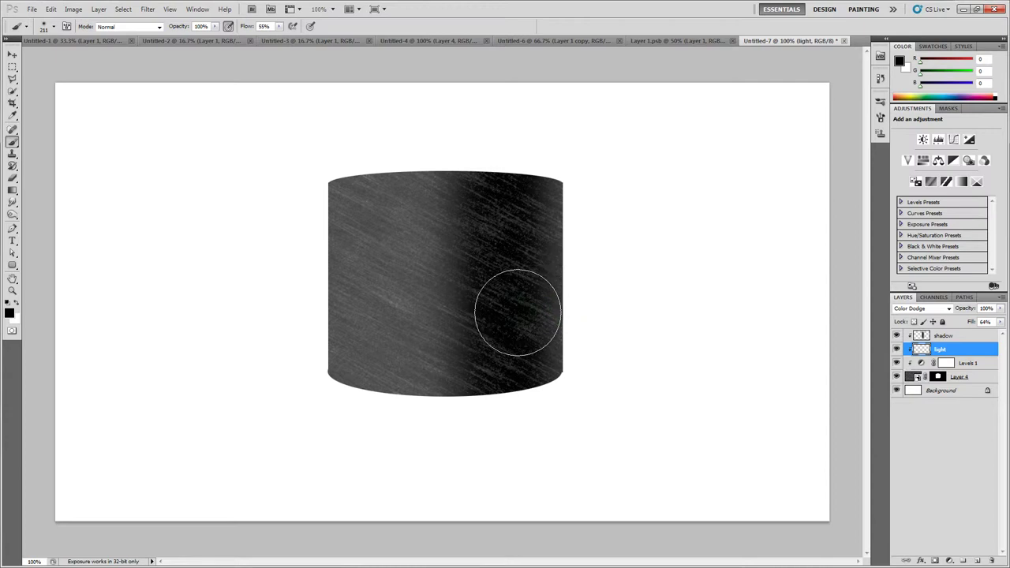
key(x)
mouse_move(356, 210)
mouse_down()
mouse_move(365, 149)
mouse_move(378, 391)
mouse_move(372, 115)
mouse_move(387, 369)
mouse_move(428, 405)
mouse_up()
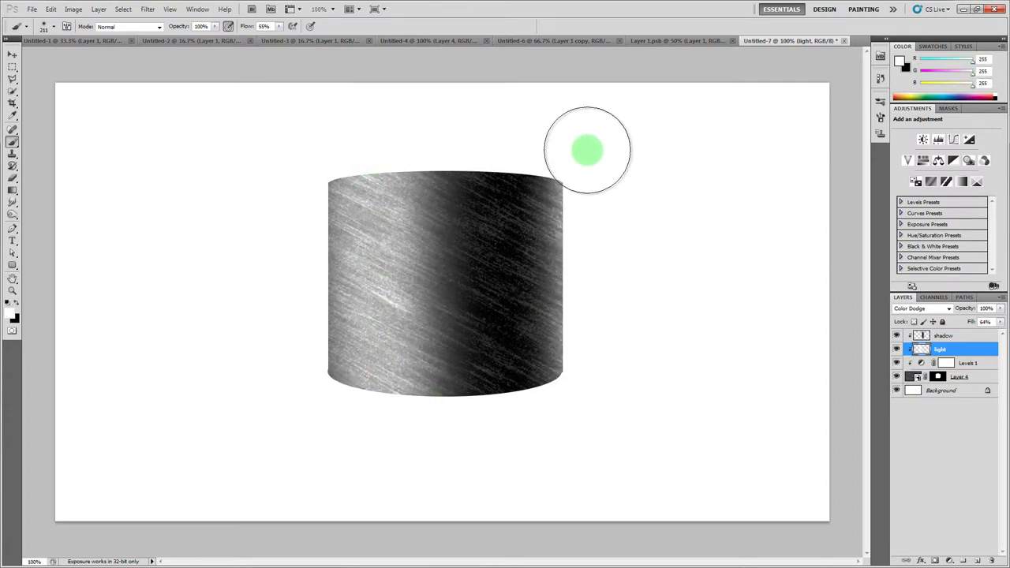
drag(383, 169, 389, 399)
click(12, 141)
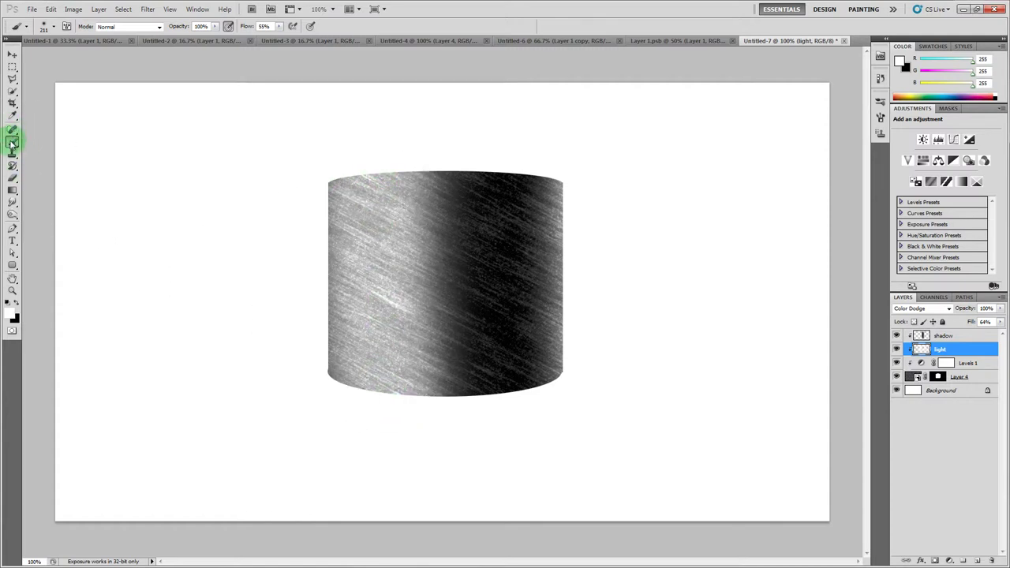
click(811, 333)
Paint subtle black shading over the cylinder's bright left side on the shadow layer with brush Opacity at 41%
click(943, 335)
key(x)
drag(438, 156, 441, 400)
key(ctrl+z)
click(216, 26)
click(184, 36)
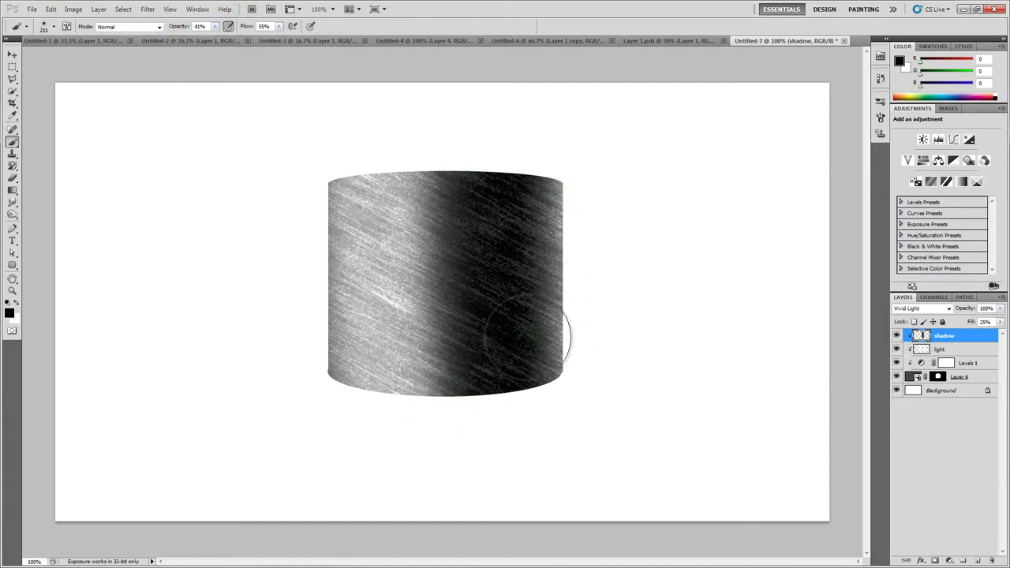
mouse_move(333, 177)
mouse_down()
mouse_move(328, 457)
mouse_move(340, 240)
mouse_move(336, 287)
mouse_move(390, 331)
mouse_move(429, 183)
mouse_move(432, 451)
mouse_up()
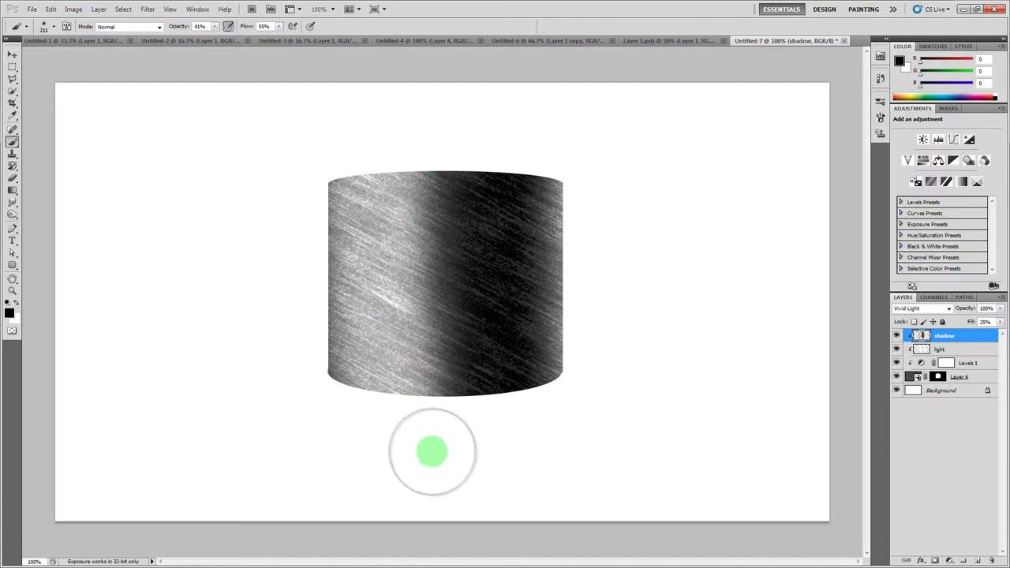